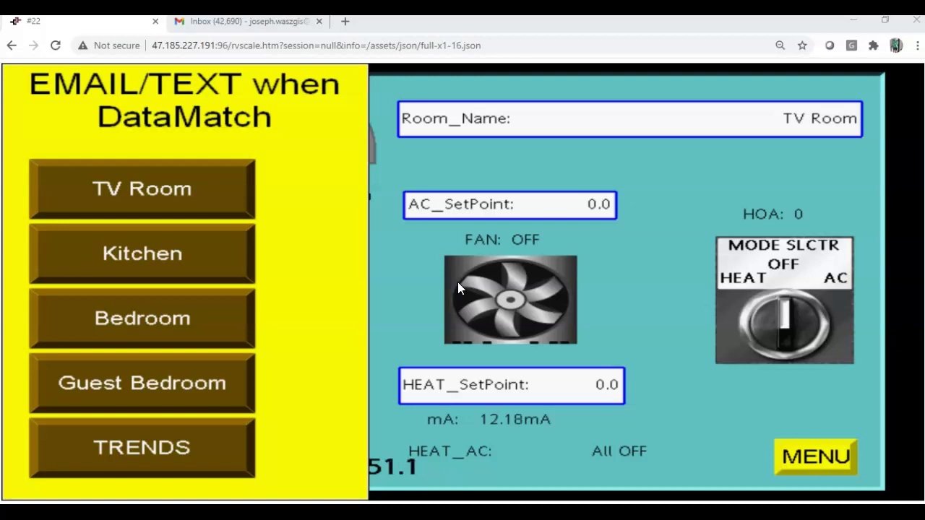
# - Dismiss the room list with the TV Room button so the 51.0°F TV Room reading shows
pyautogui.click(217, 182)
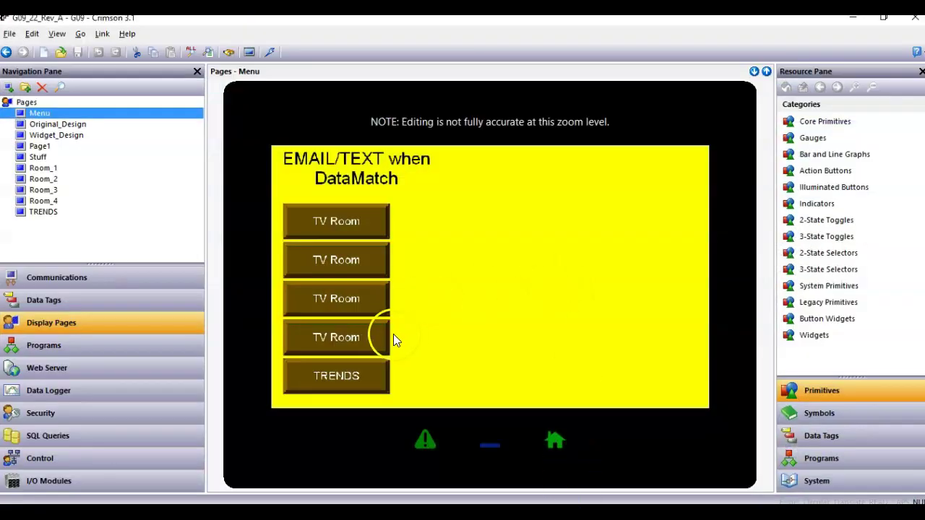
# - Go to Communications, select Mail Manager under Services, and open its Edit Contacts list
pyautogui.click(112, 282)
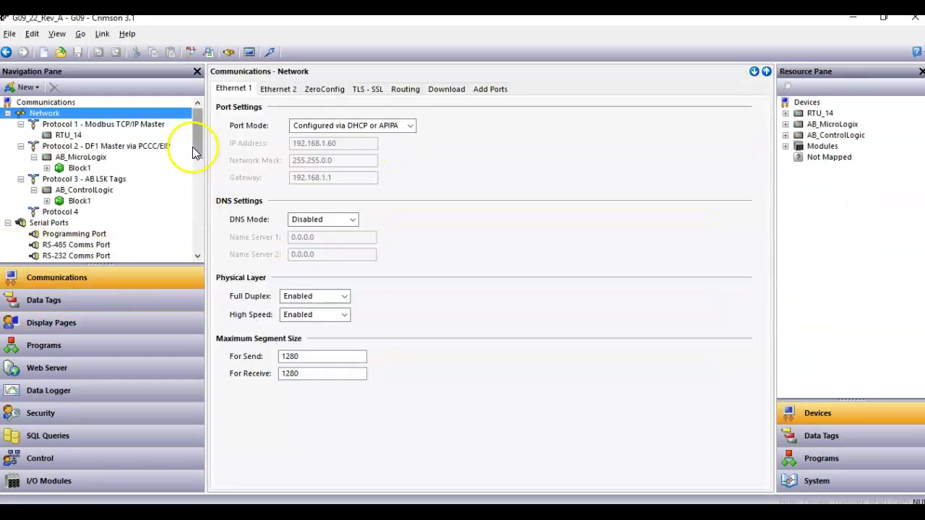
pyautogui.moveTo(196, 149); pyautogui.dragTo(195, 226)
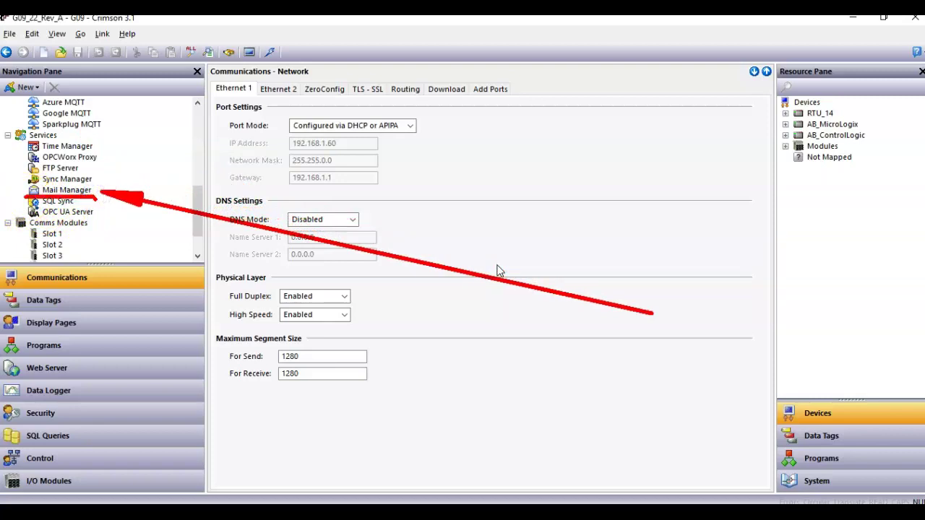
pyautogui.click(78, 191)
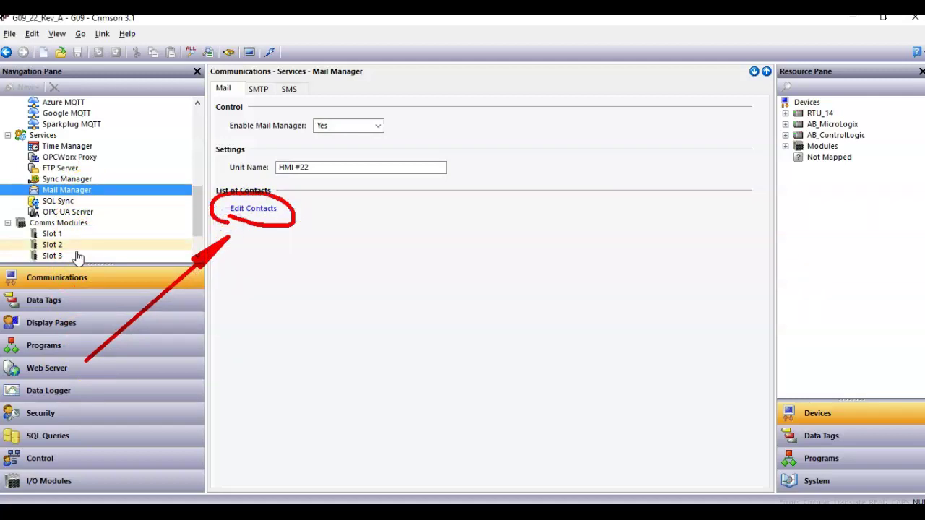
pyautogui.click(250, 210)
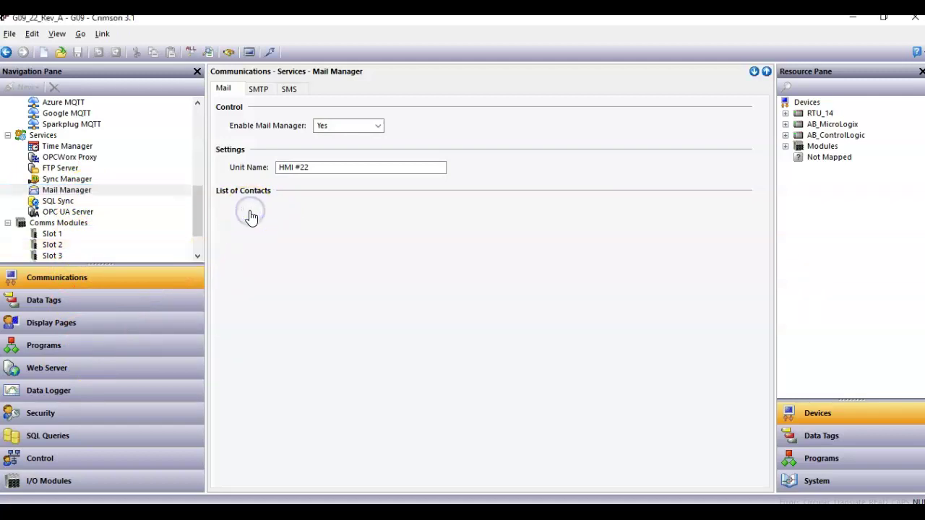
# - Enter a contact name in Name 0 and the contact's AT&T txt.att.net text-message address in Address 0
pyautogui.click(340, 157)
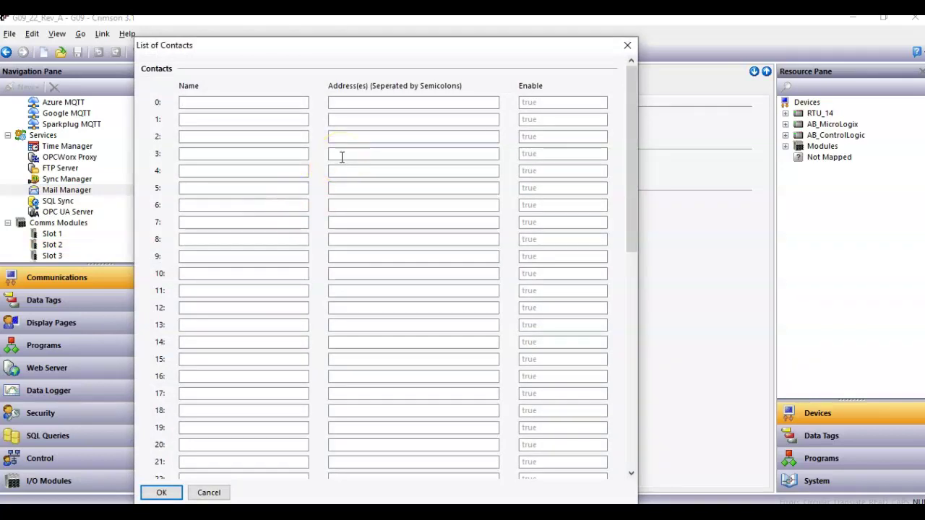
pyautogui.click(312, 147)
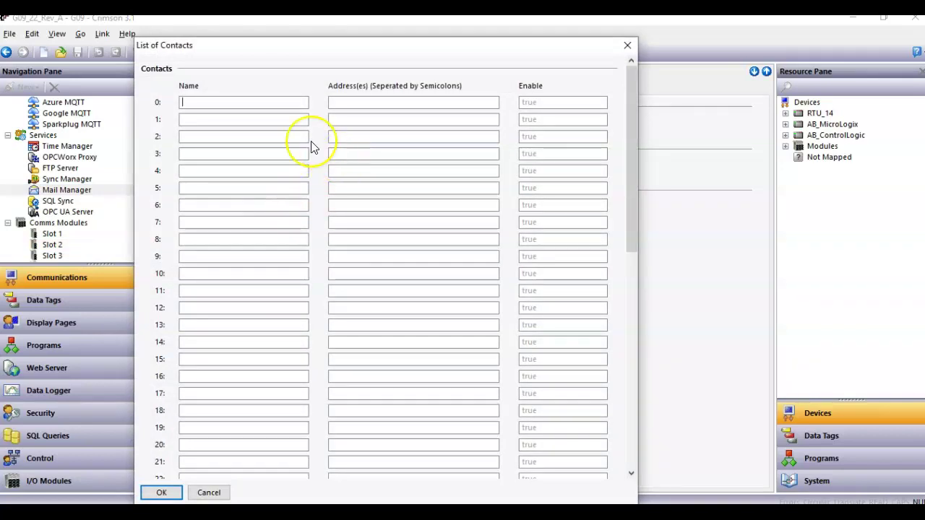
pyautogui.click(259, 102)
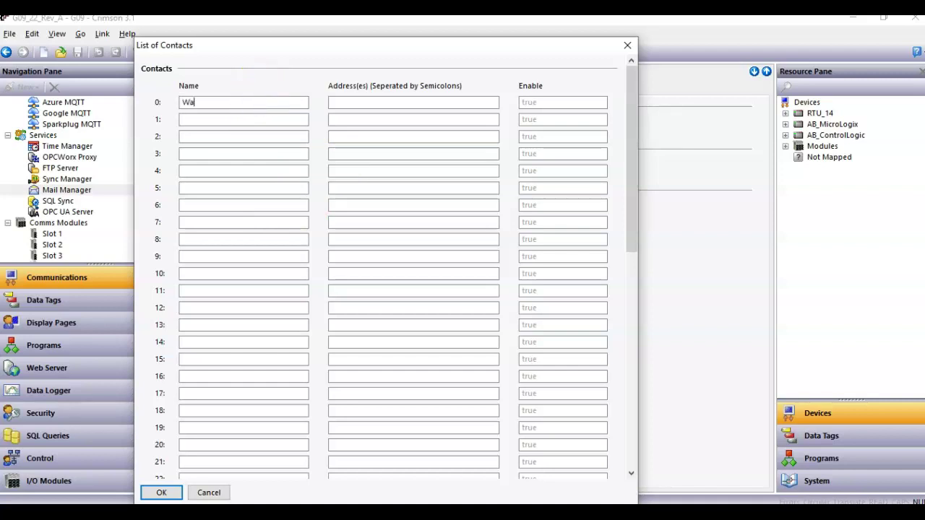
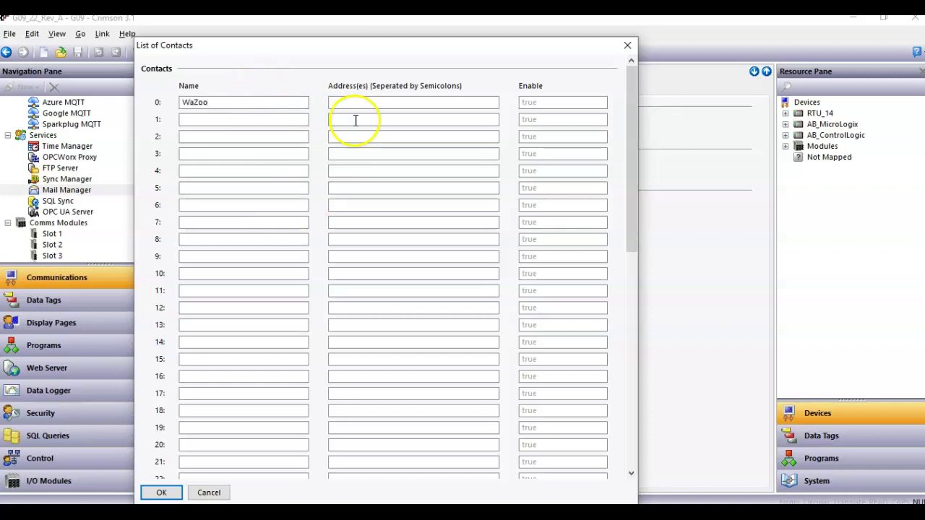
pyautogui.click(367, 104)
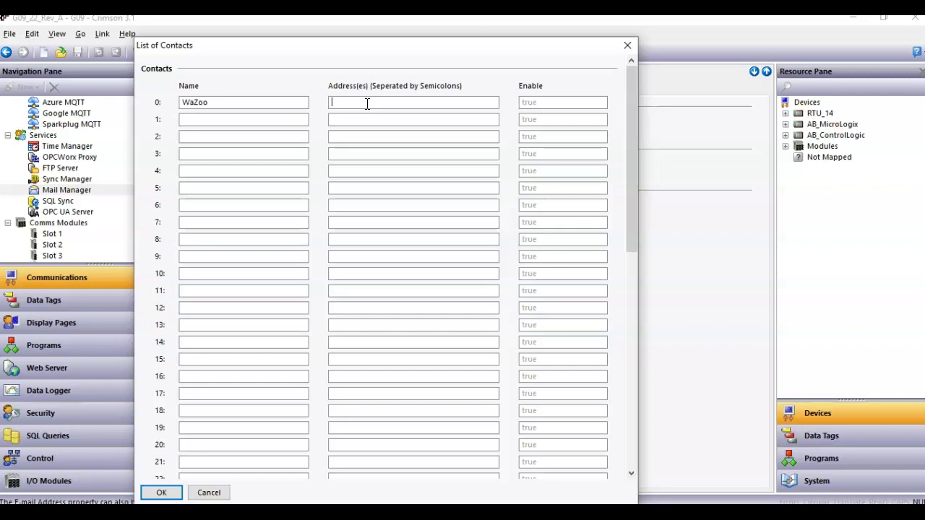
pyautogui.hotkey('ctrl', 'a')
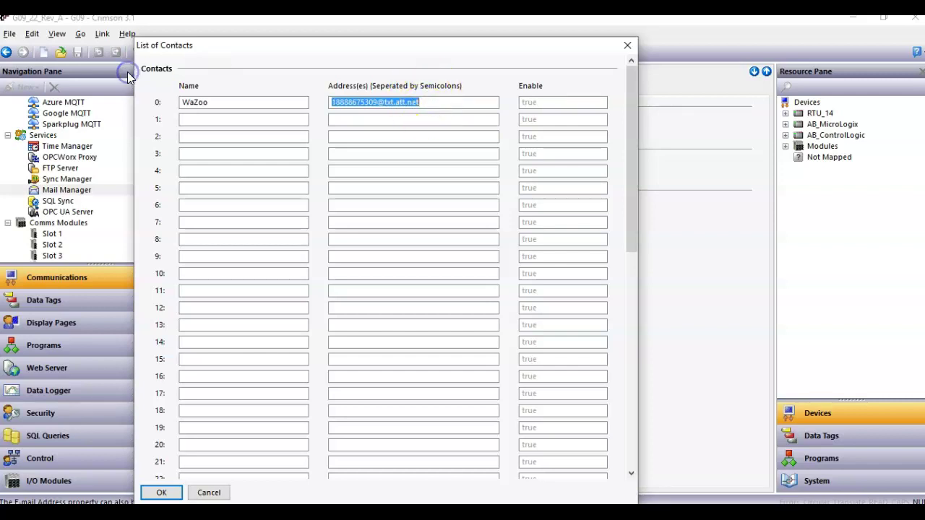
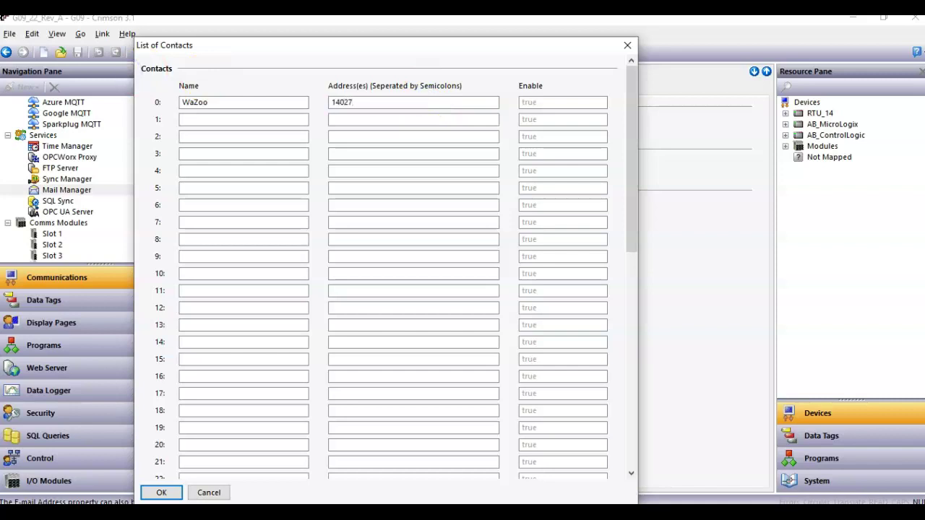
# - Replace Address 0 with the contact's Verizon vtext.com text-message address
pyautogui.hotkey('ctrl', 'a')
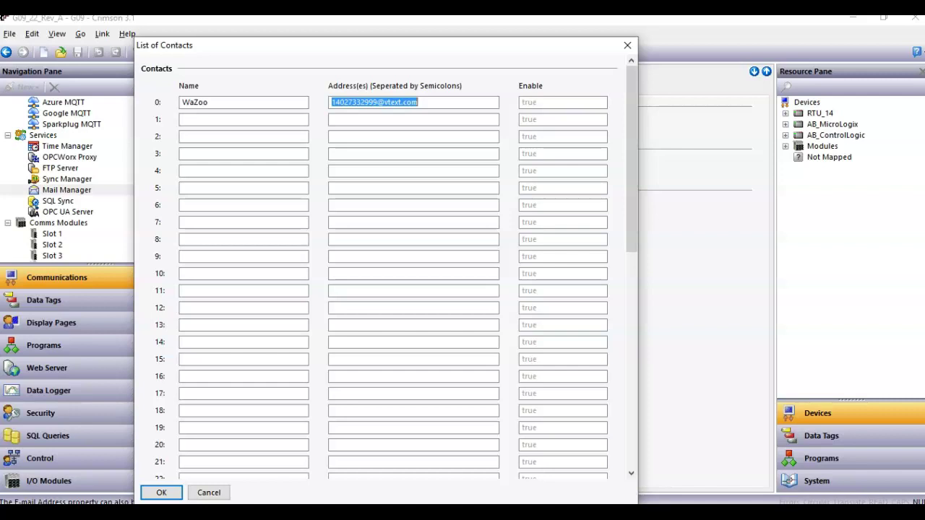
# - Change Address 0 to the contact's Gmail address and save the contact list with OK
pyautogui.click(423, 102)
pyautogui.click(284, 101)
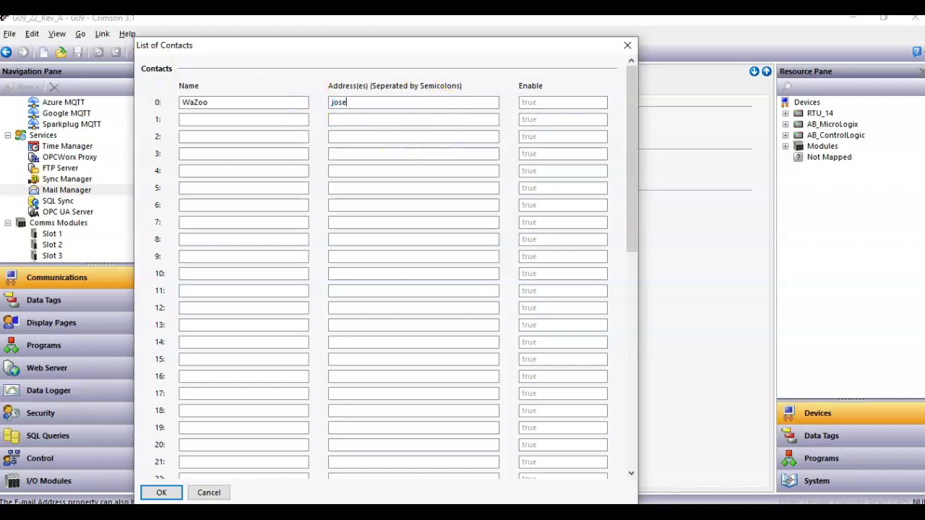
pyautogui.hotkey('ctrl', 'a')
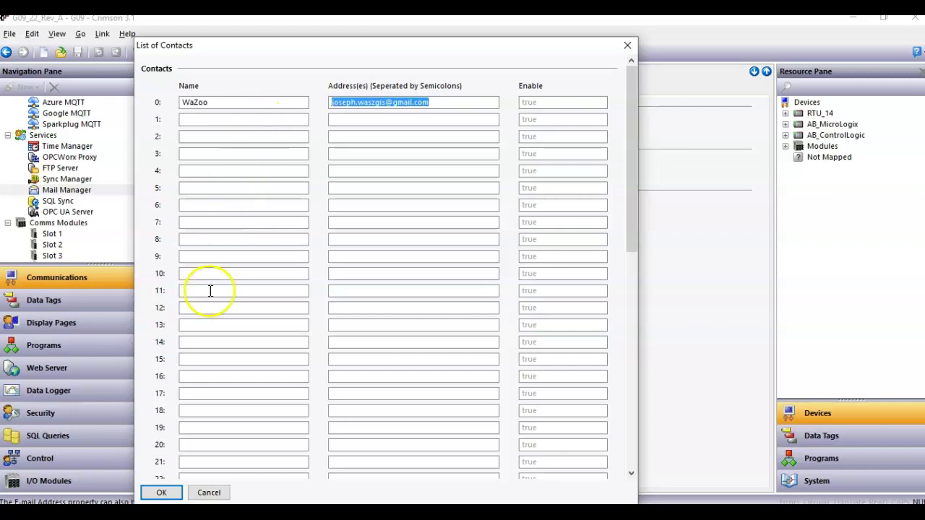
pyautogui.click(162, 494)
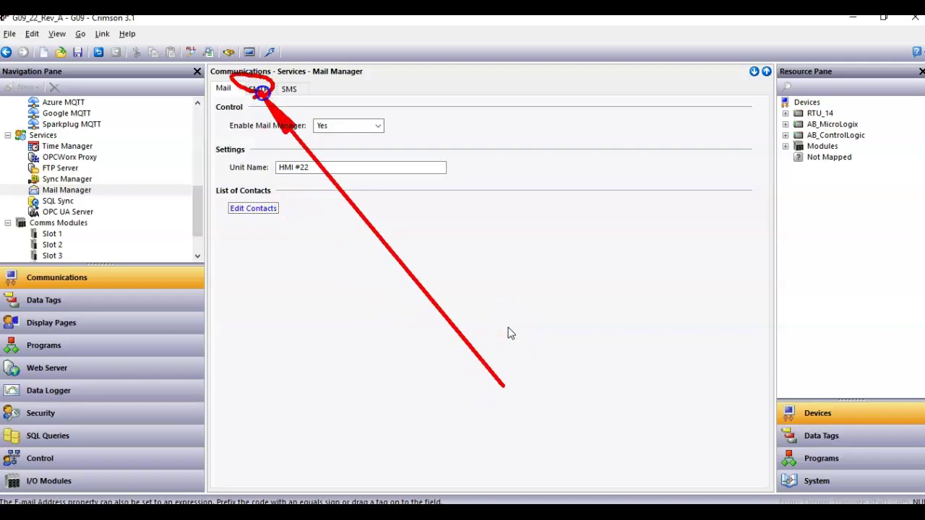
# - Review SMTP settings: server 62.13.128.25 on port 2525 with Login authentication
pyautogui.click(259, 89)
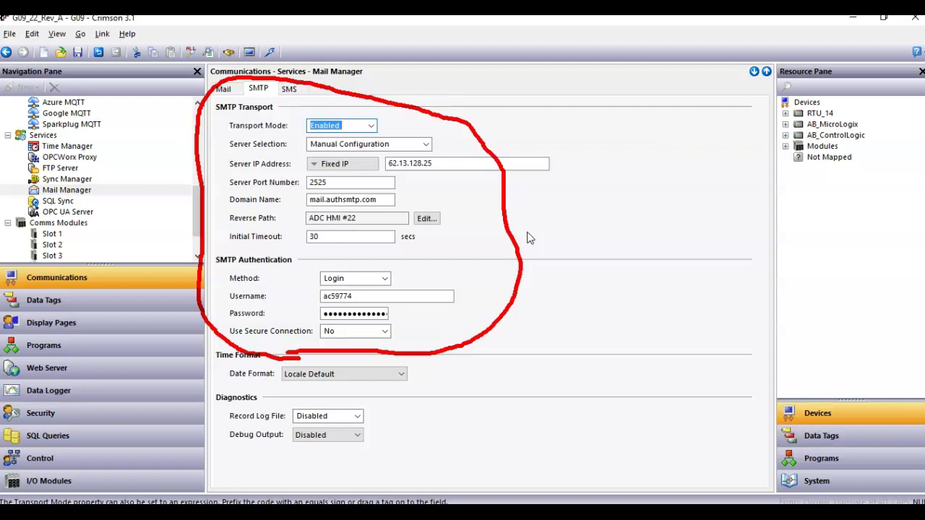
pyautogui.press('Escape')
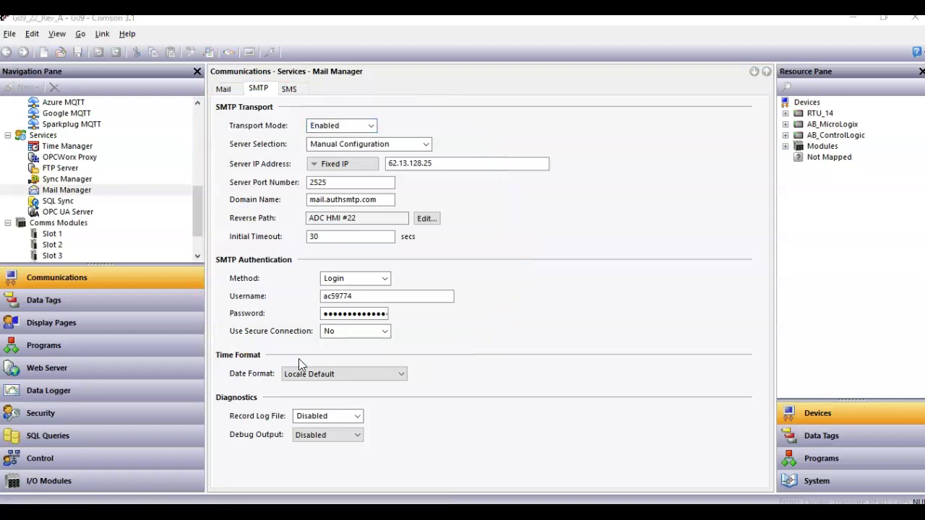
# - In Data Tags, expand the Room_1 folder and select the HEAT_AC tag
pyautogui.click(105, 305)
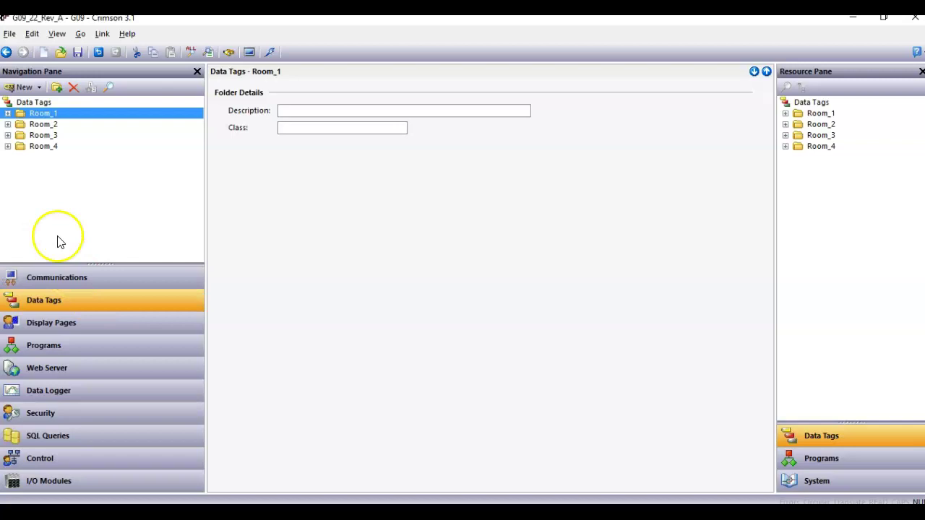
pyautogui.click(7, 114)
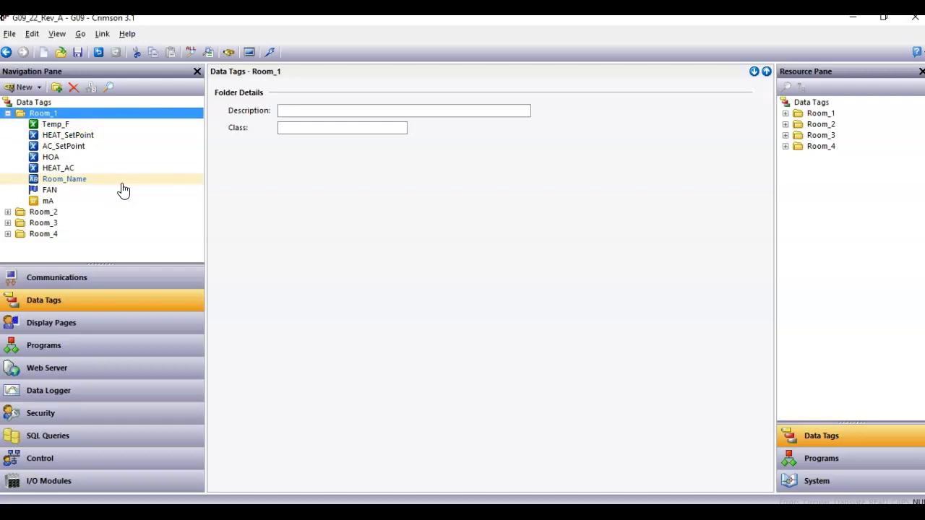
pyautogui.click(72, 168)
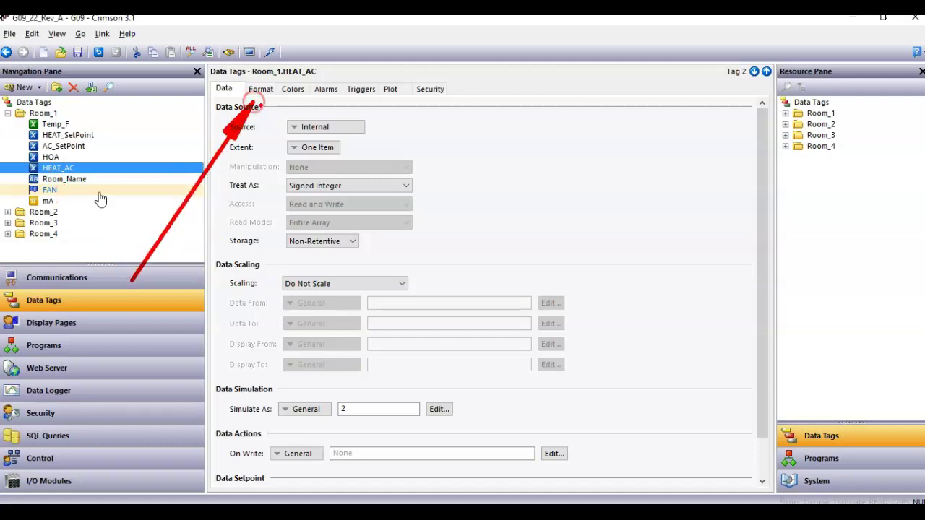
# - Check HEAT_AC's Multi-State format: 0 All OFF, 1 Heater ON, 2 AC Running
pyautogui.click(259, 92)
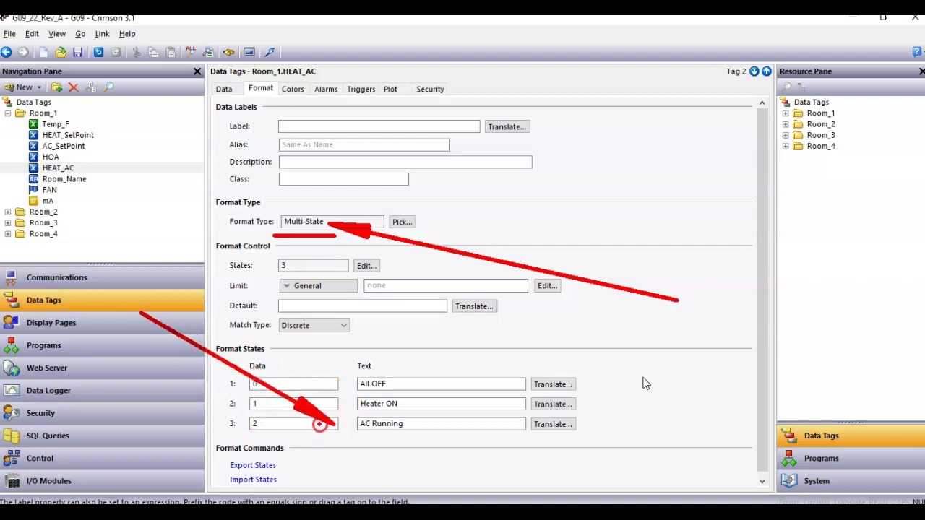
pyautogui.click(315, 404)
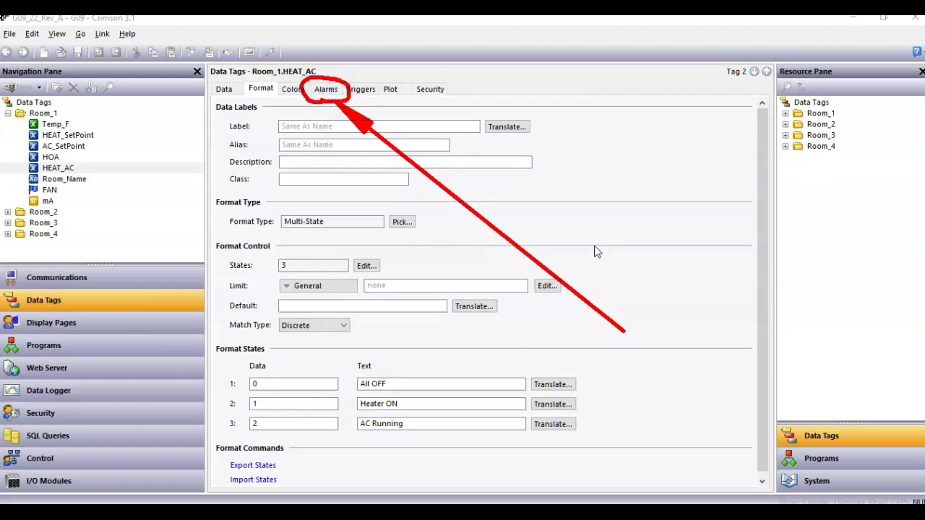
pyautogui.click(325, 91)
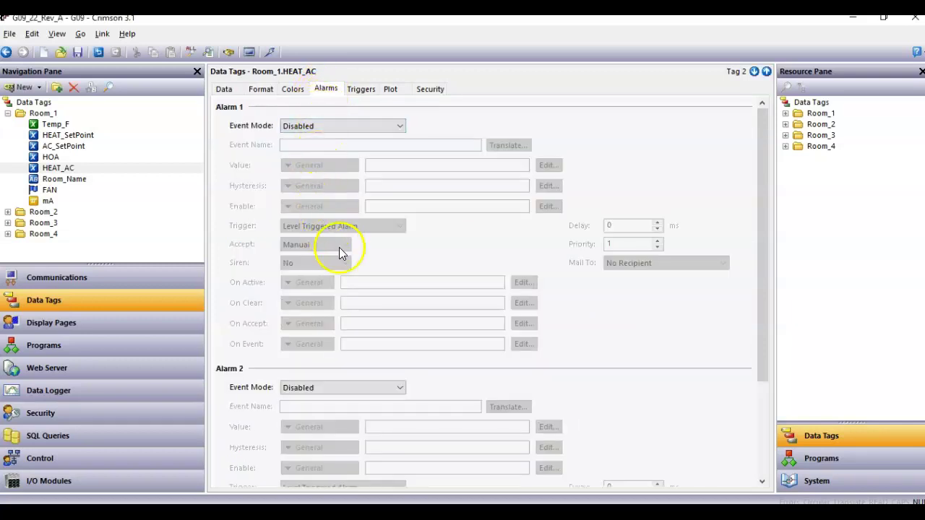
pyautogui.click(369, 126)
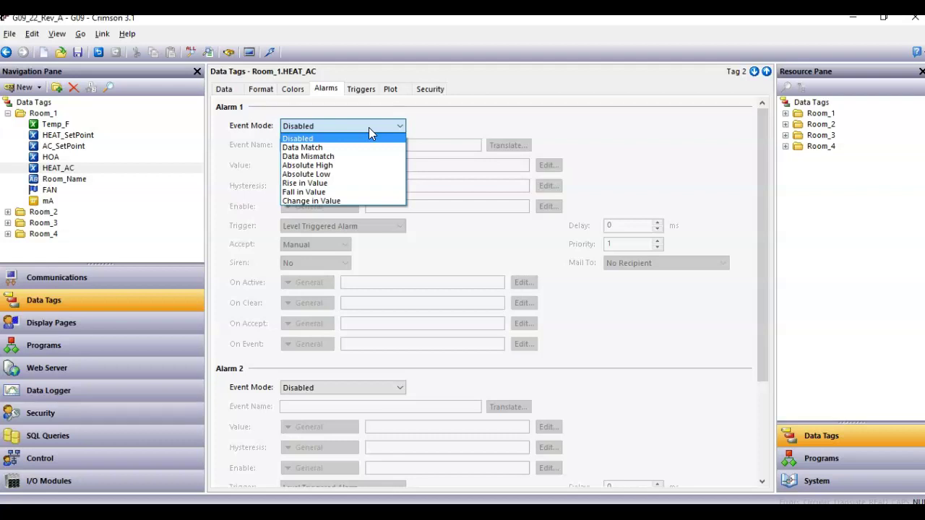
pyautogui.click(371, 148)
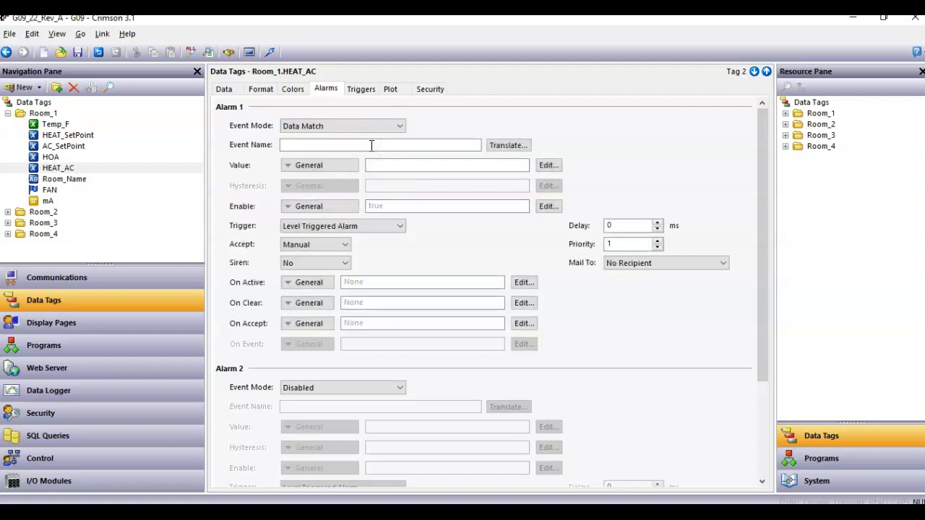
pyautogui.click(394, 164)
pyautogui.write('1')
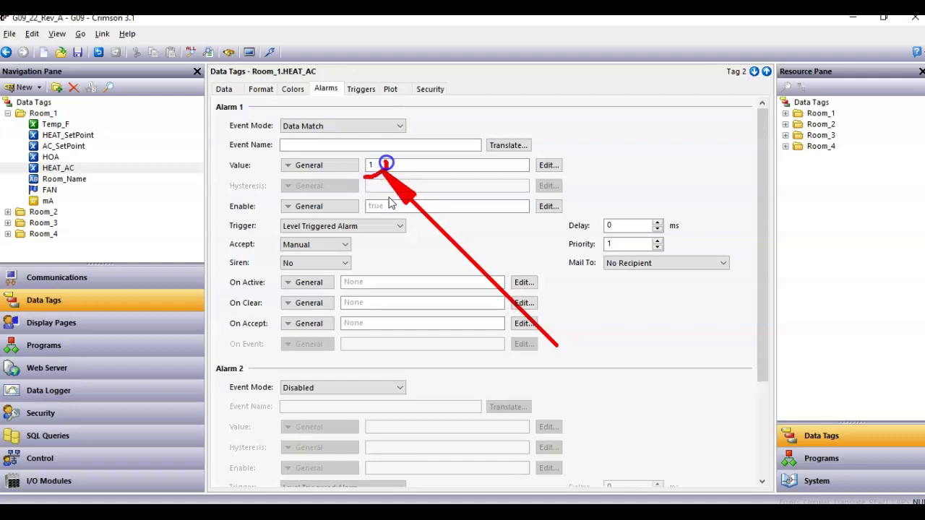
pyautogui.click(223, 132)
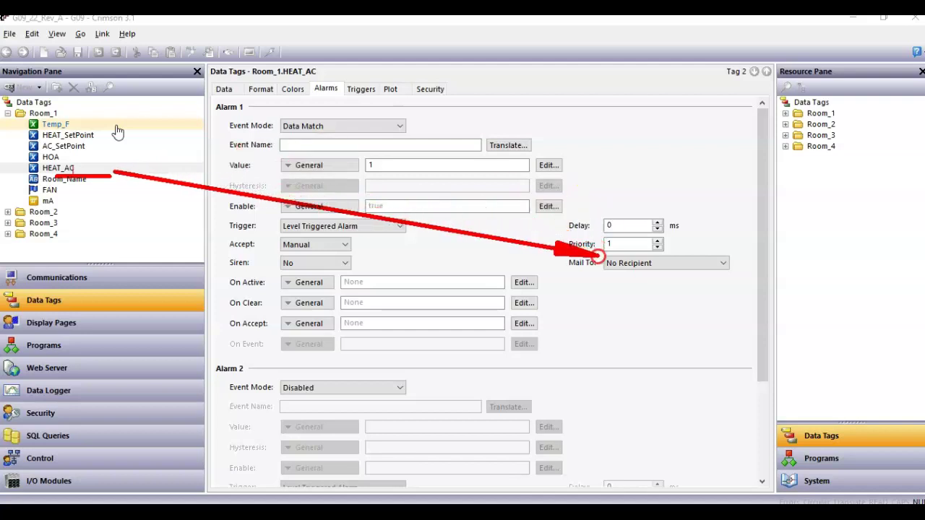
# - Name Alarm 1 'Room Heater is ON' and set Mail To to the configured recipient
pyautogui.click(358, 147)
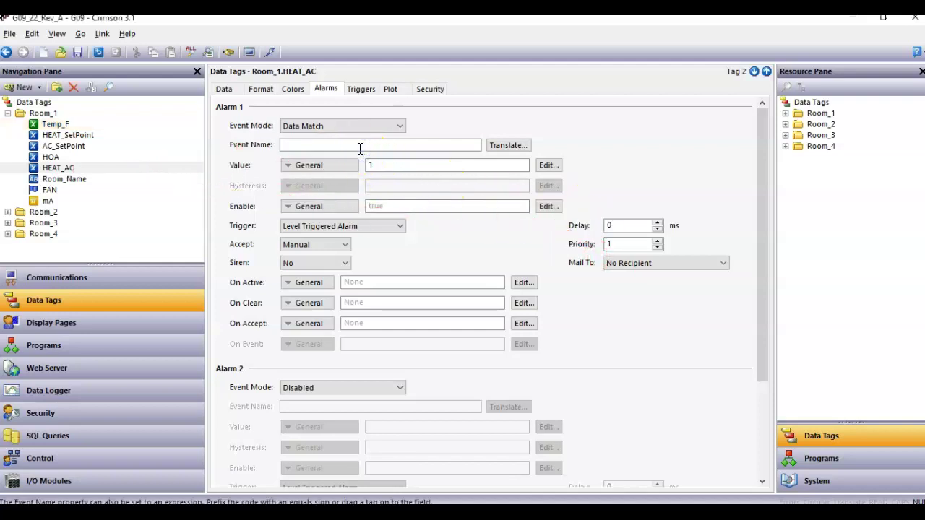
pyautogui.write('Room Heater is ON')
pyautogui.press('Return')
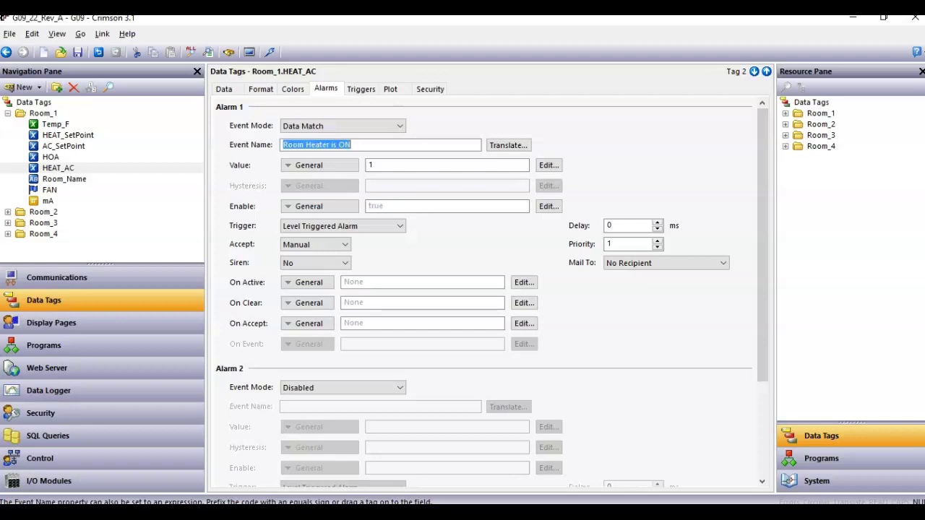
pyautogui.click(647, 268)
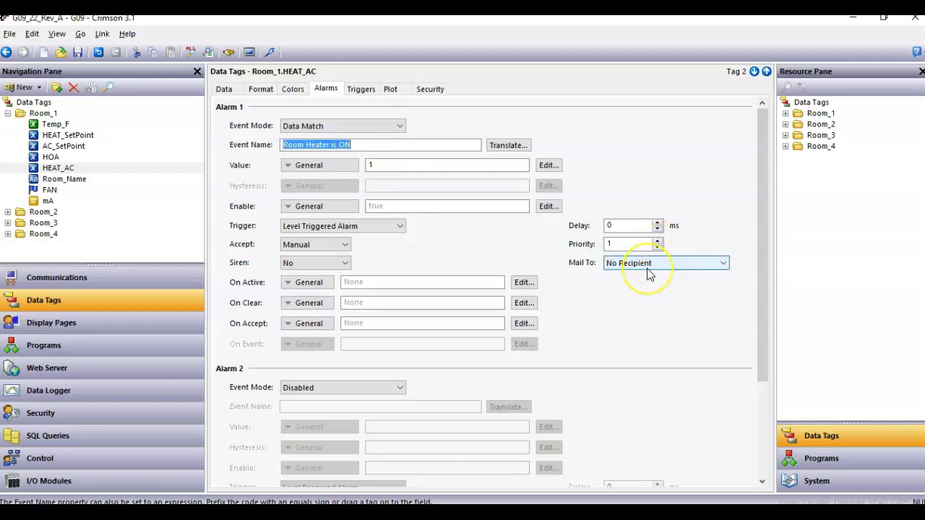
pyautogui.click(646, 265)
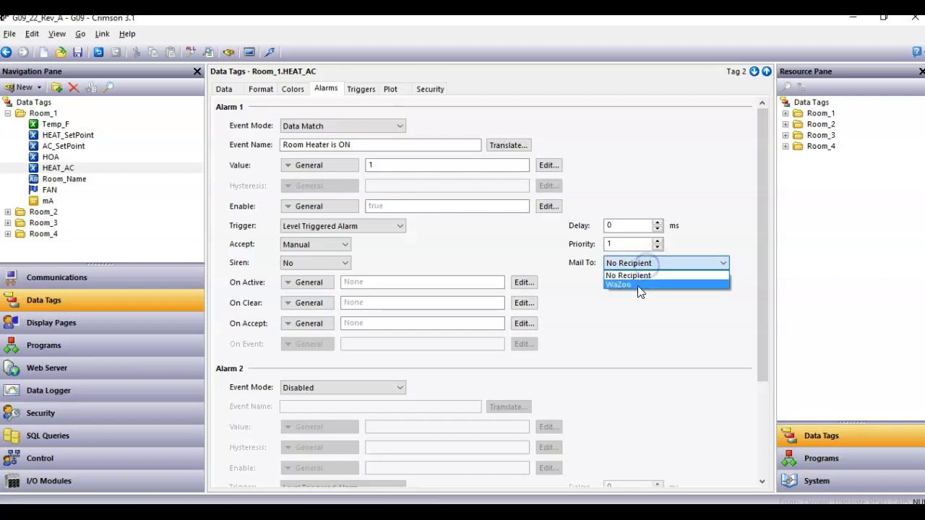
pyautogui.click(639, 285)
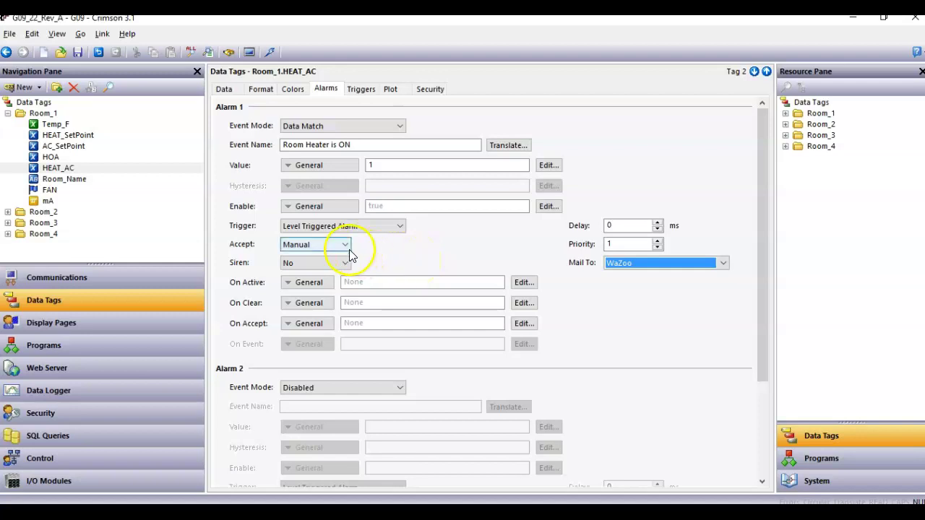
# - Set Alarm 1's Accept mode to Automatic
pyautogui.click(322, 247)
pyautogui.click(321, 246)
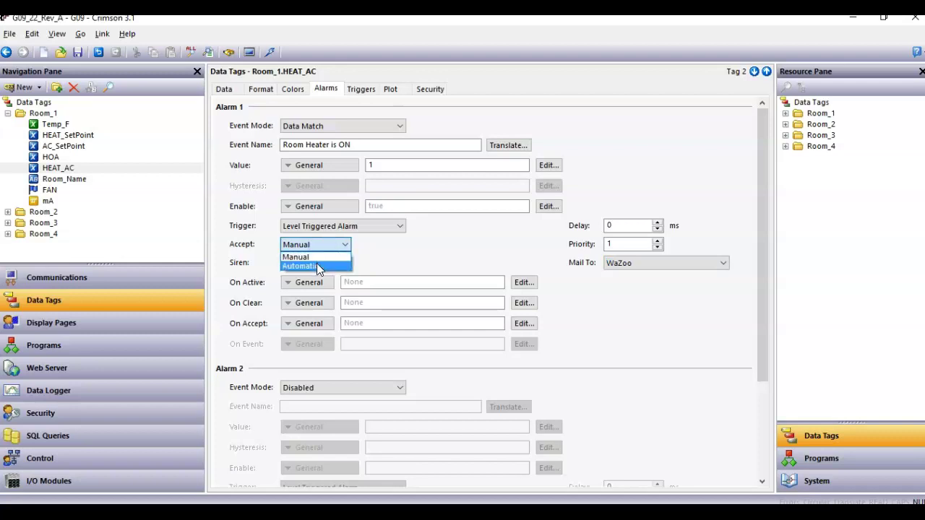
pyautogui.click(317, 266)
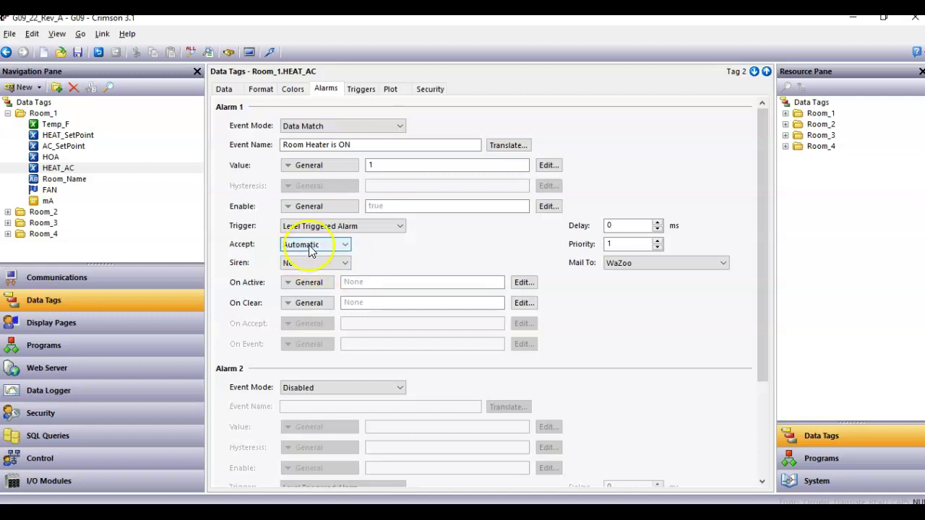
pyautogui.click(346, 244)
pyautogui.click(306, 258)
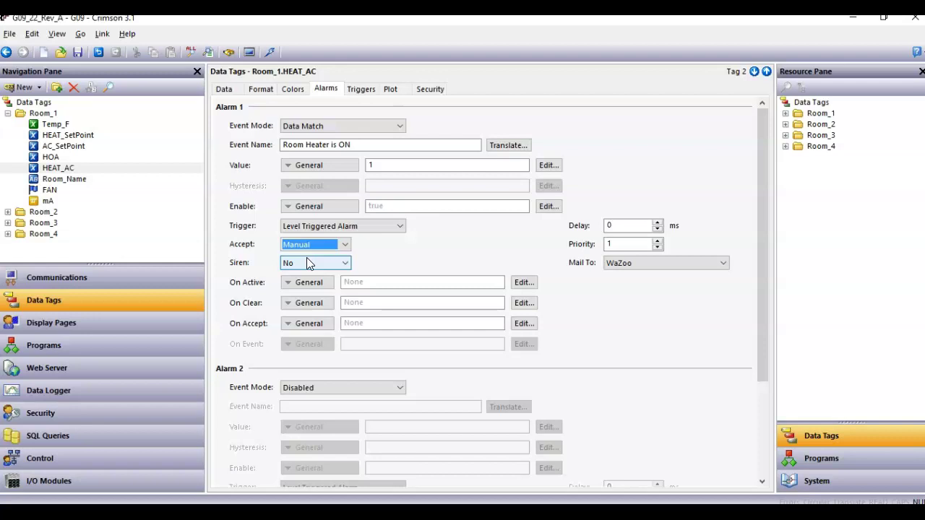
pyautogui.click(346, 244)
pyautogui.click(326, 268)
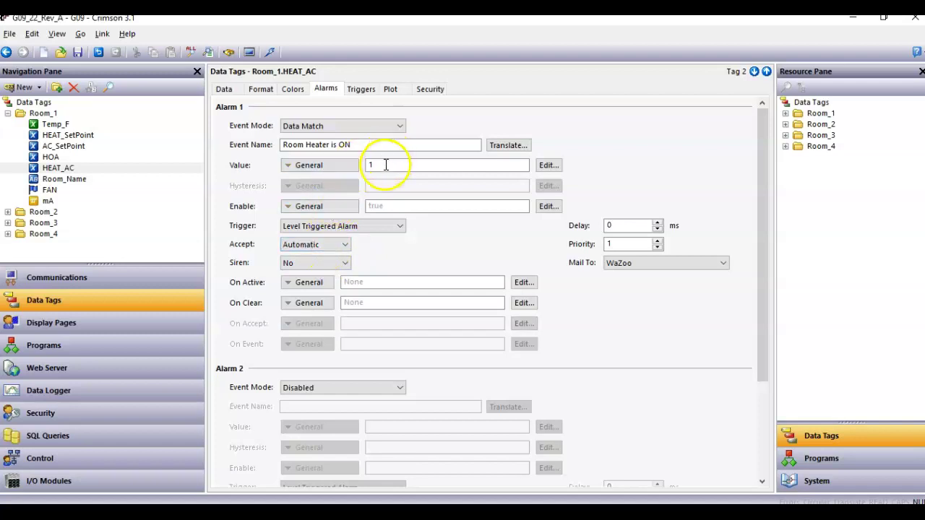
# - Set Alarm 2's Event Mode to Data Match with match value 2
pyautogui.scroll(-1, 367, 376)
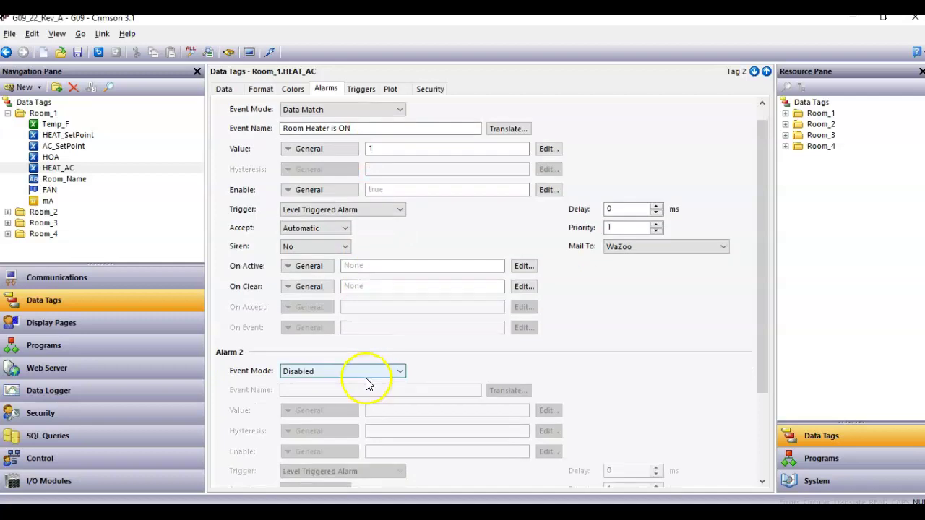
pyautogui.scroll(-2, 367, 383)
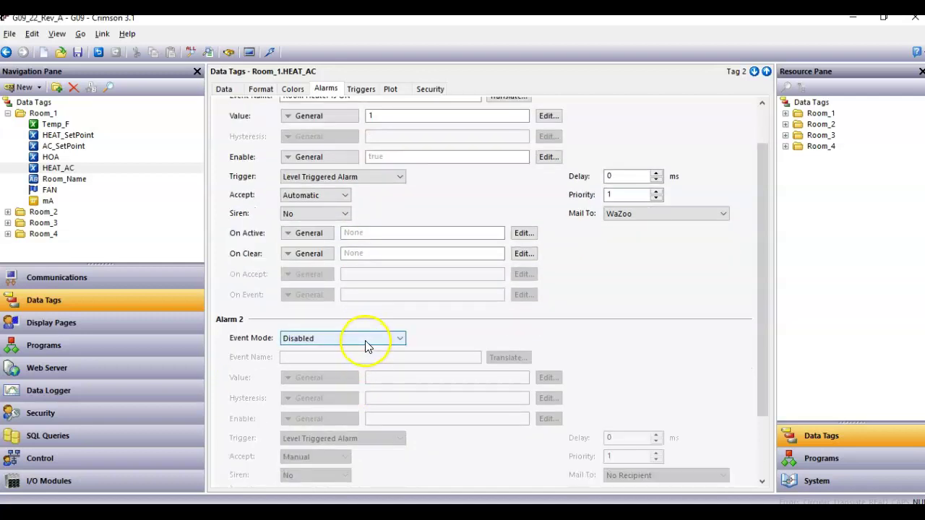
pyautogui.click(365, 346)
pyautogui.click(351, 357)
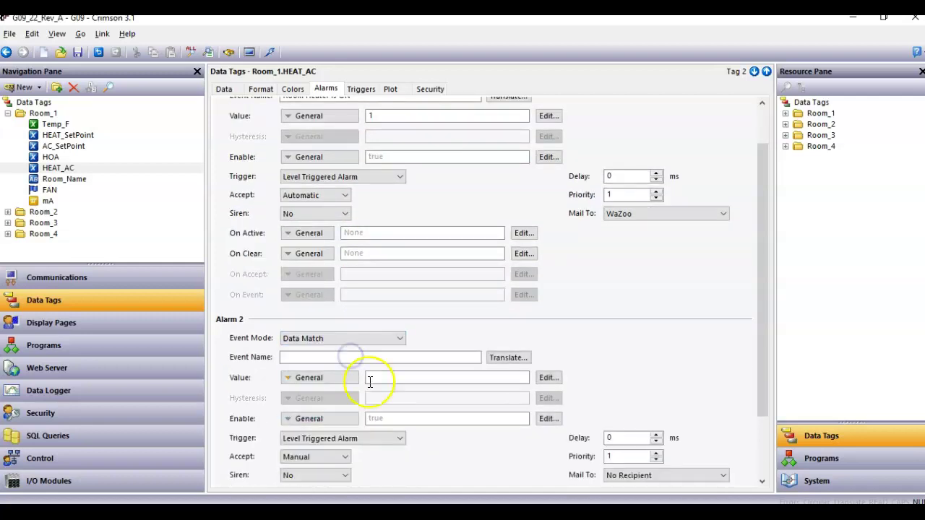
pyautogui.click(369, 381)
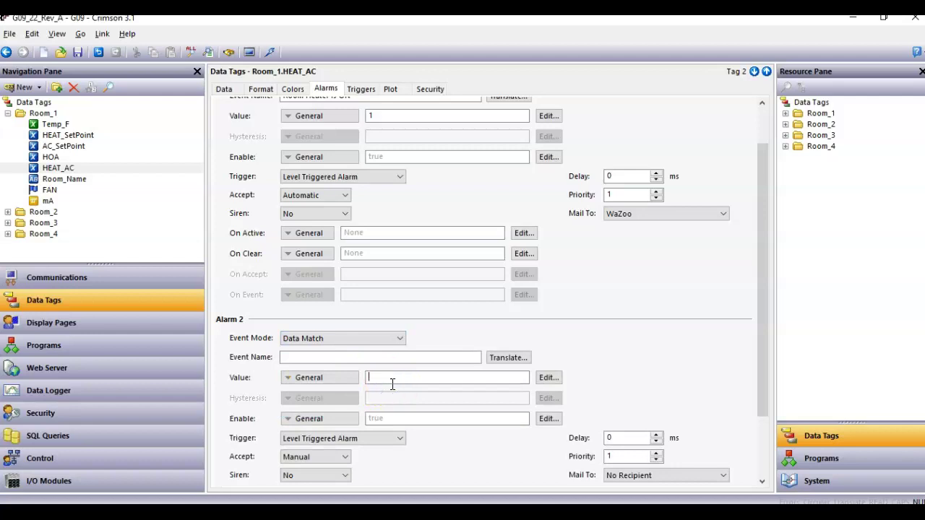
pyautogui.write('2')
pyautogui.hotkey('ctrl', 'a')
# - Name Alarm 2 'Room AC is ON'
pyautogui.scroll(2, 351, 381)
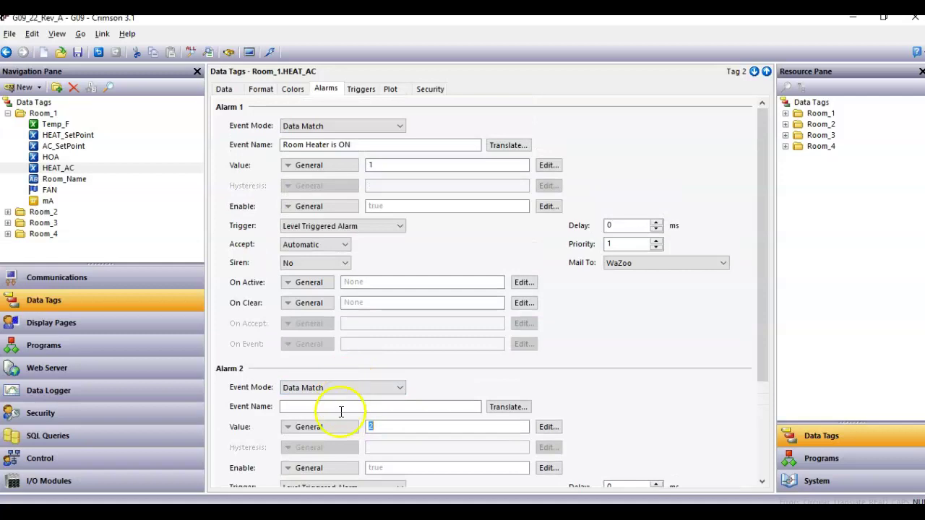
pyautogui.click(342, 409)
pyautogui.write('Room AC')
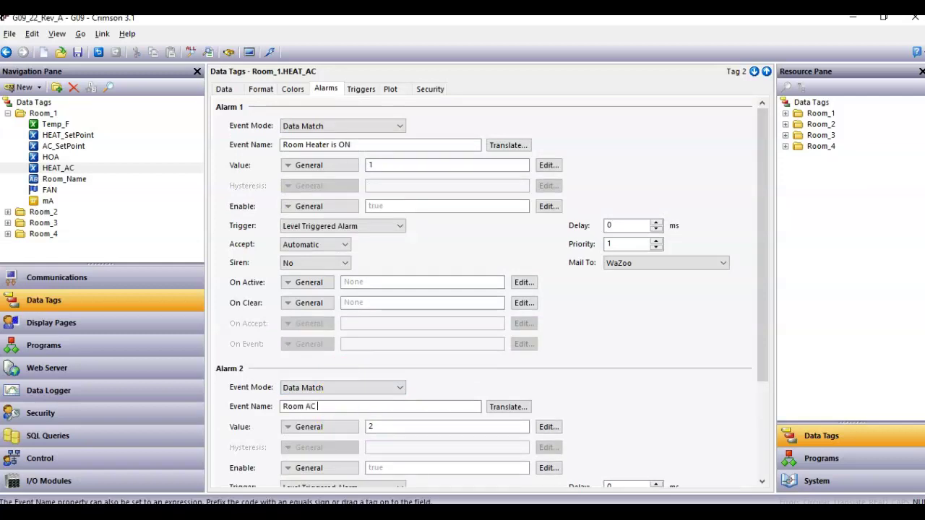
pyautogui.write(' is ON')
pyautogui.press('Return')
# - Set Alarm 2 to accept automatically and mail the configured recipient
pyautogui.scroll(-1, 346, 473)
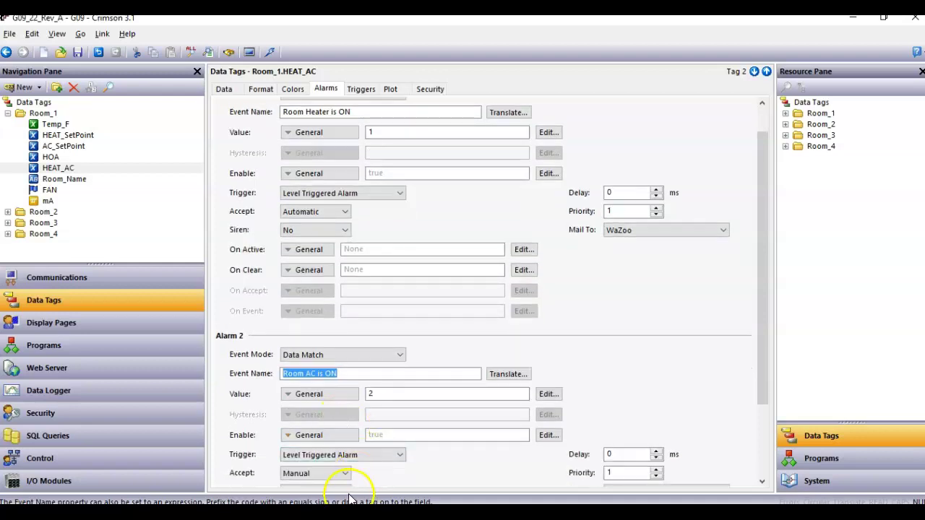
pyautogui.scroll(1, 404, 472)
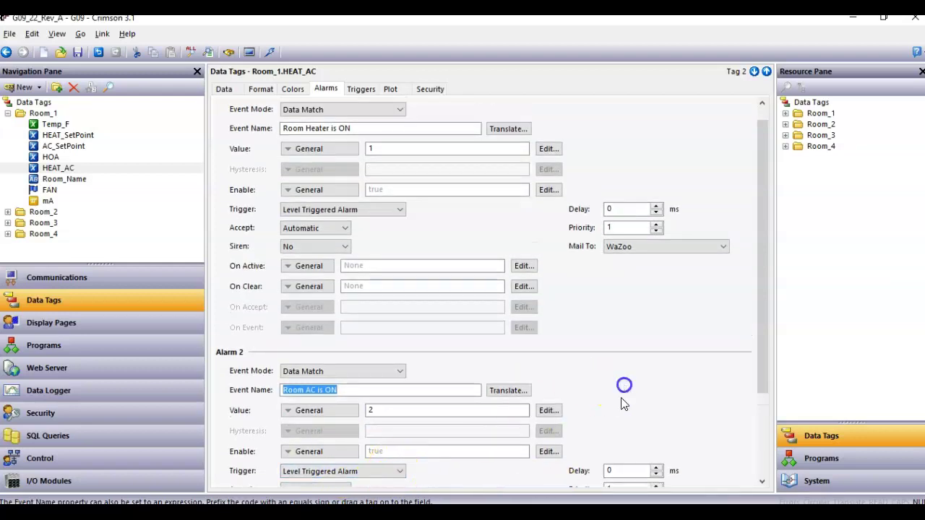
pyautogui.scroll(-2, 629, 410)
pyautogui.click(630, 405)
pyautogui.click(325, 428)
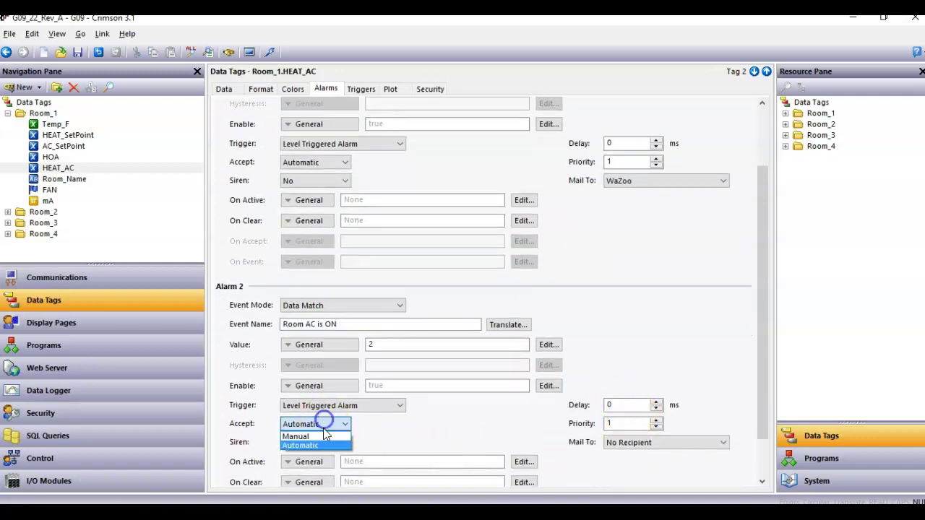
pyautogui.click(319, 443)
pyautogui.click(618, 448)
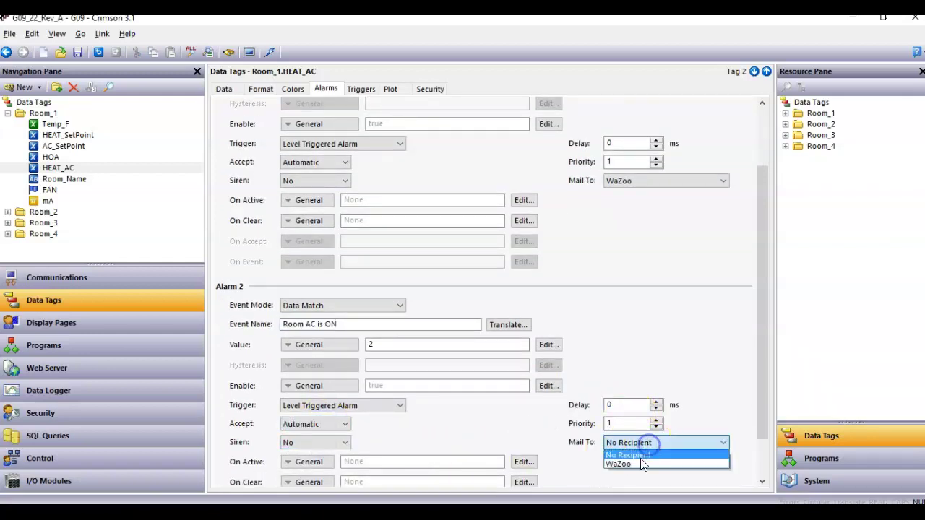
pyautogui.click(637, 464)
pyautogui.click(651, 276)
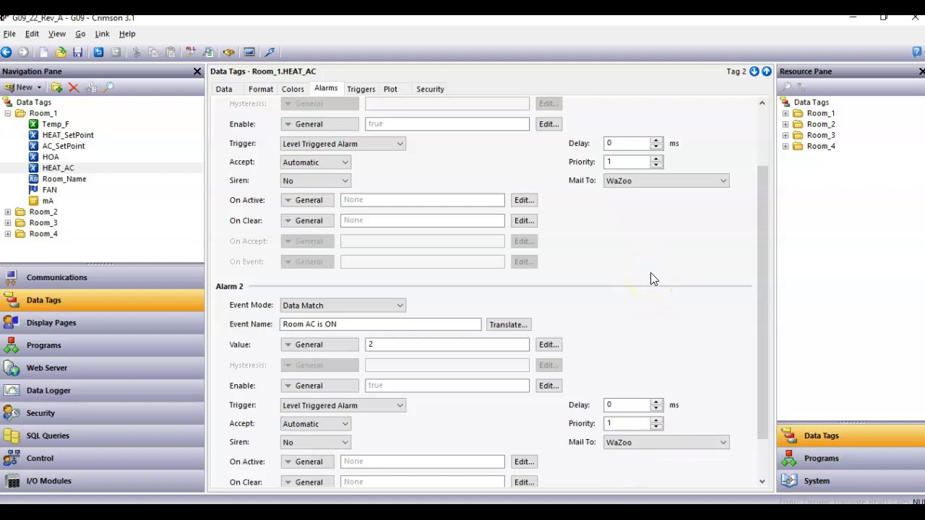
# - Download the updated database to the HMI over TCP/IP and bring up the HMI's web view
pyautogui.click(270, 55)
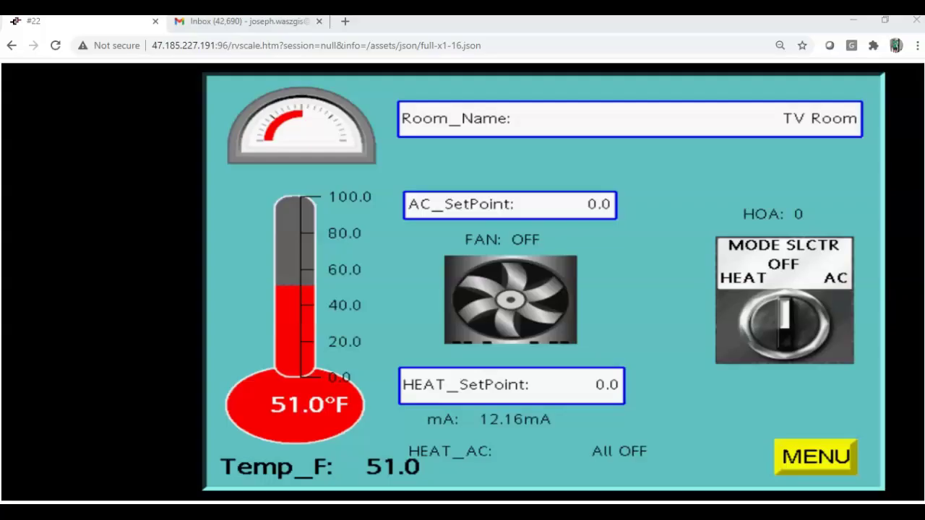
pyautogui.click(405, 403)
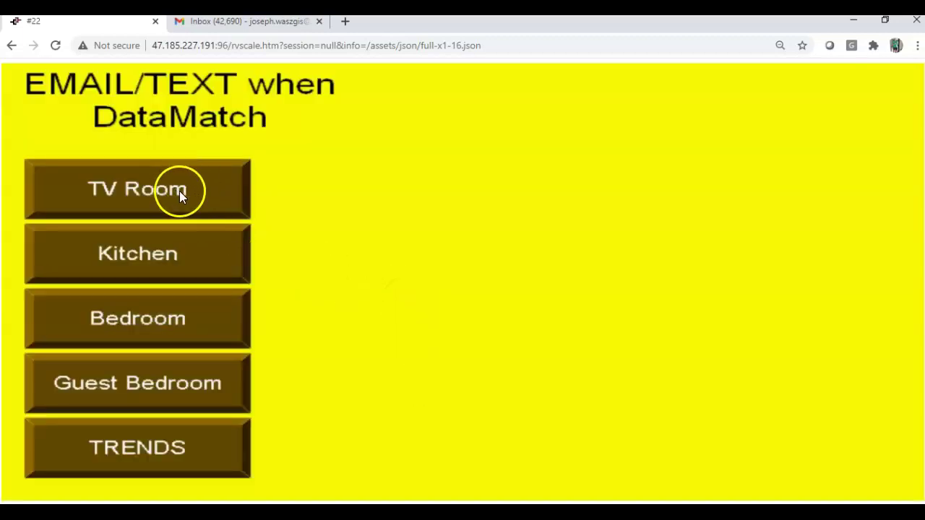
# - On the TV Room screen, keep the AC setpoint at 75.0 and set HEAT_SetPoint to 25.0
pyautogui.click(179, 191)
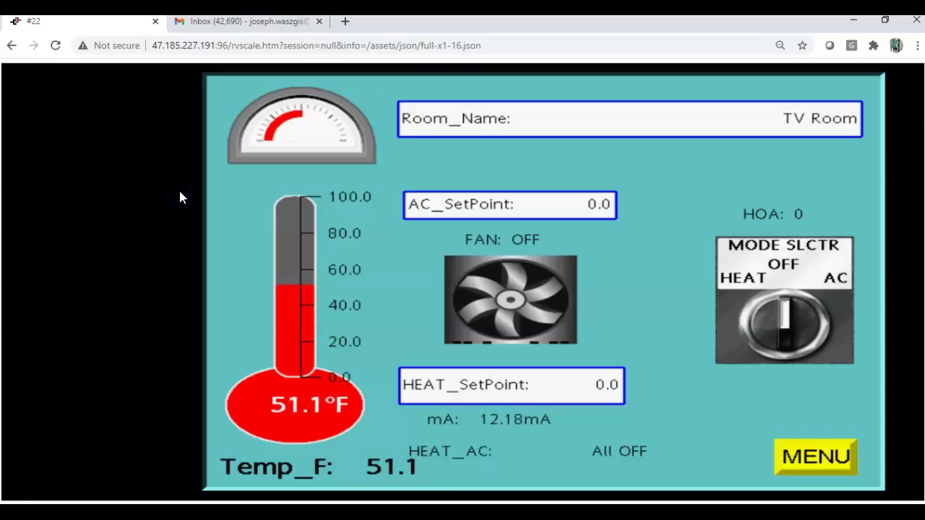
pyautogui.click(598, 205)
pyautogui.write('75')
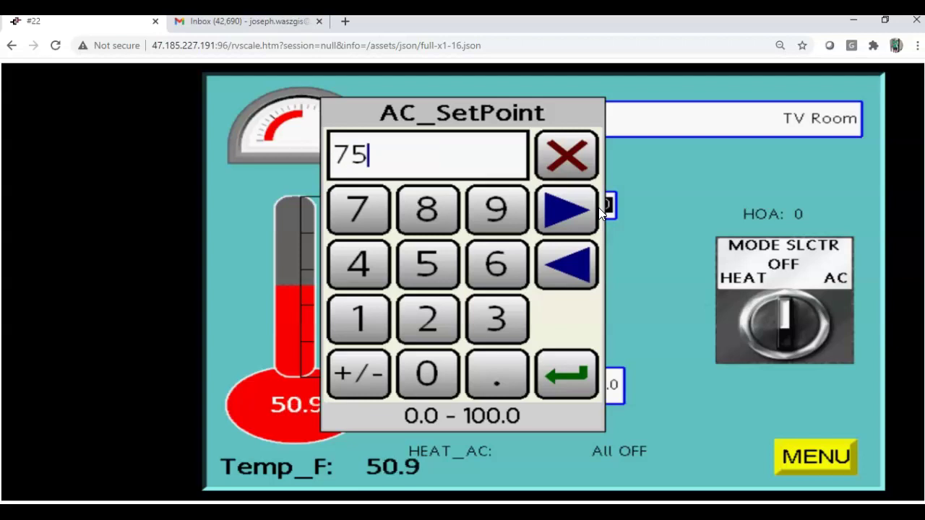
pyautogui.press('Return')
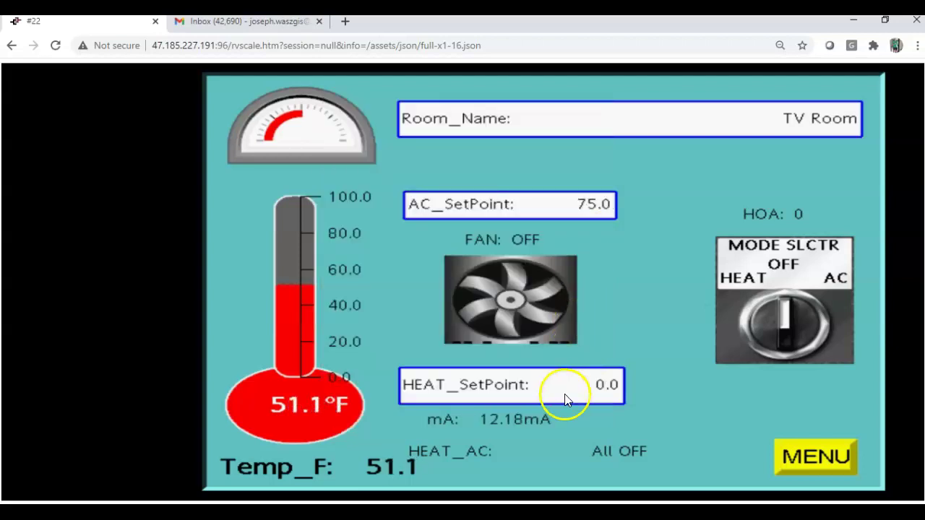
pyautogui.click(589, 390)
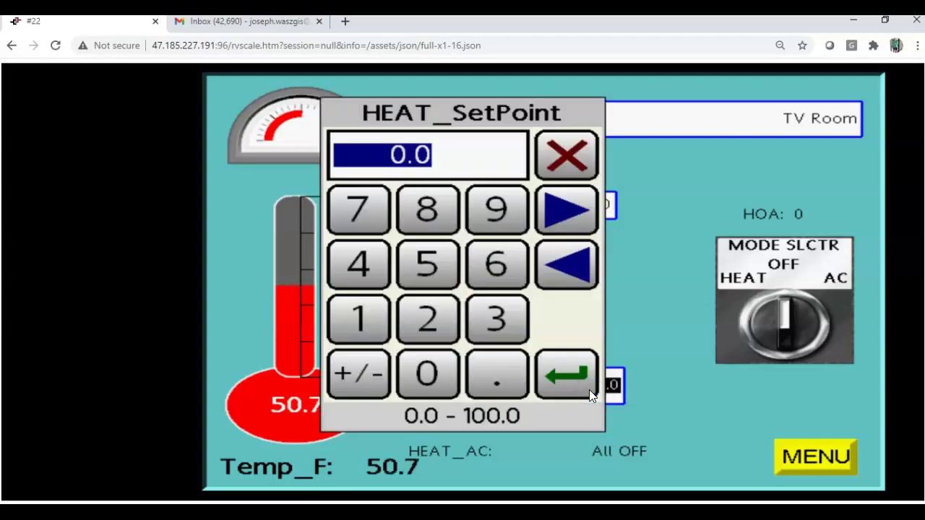
pyautogui.write('25')
pyautogui.press('Return')
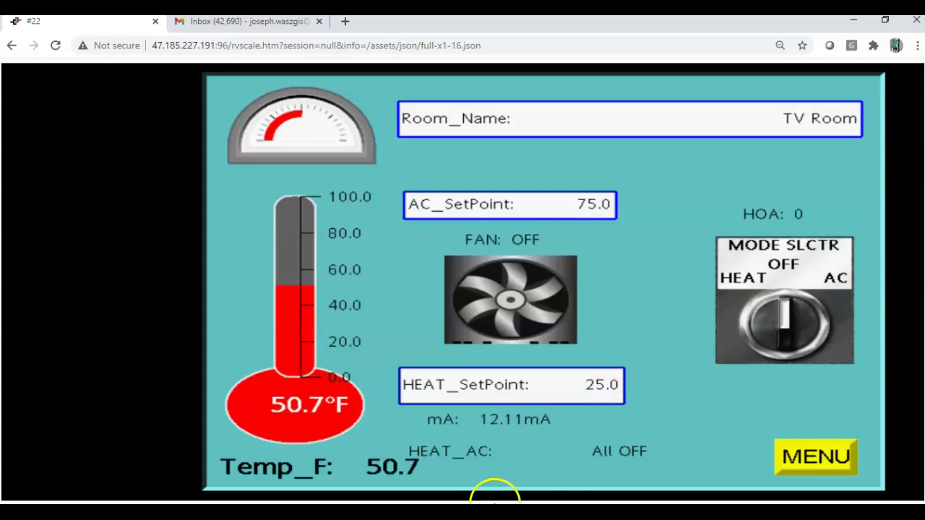
# - Load the simulator at 47.185.227.191:97 in a new tab and open its Remote View
pyautogui.click(347, 22)
pyautogui.write('47.185.227.191:91')
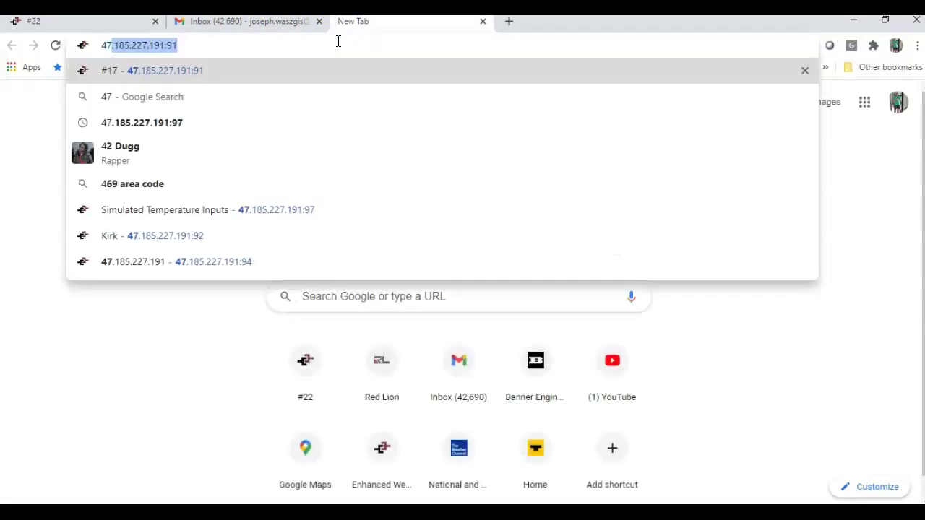
pyautogui.press('Right')
pyautogui.press('BackSpace')
pyautogui.write('7')
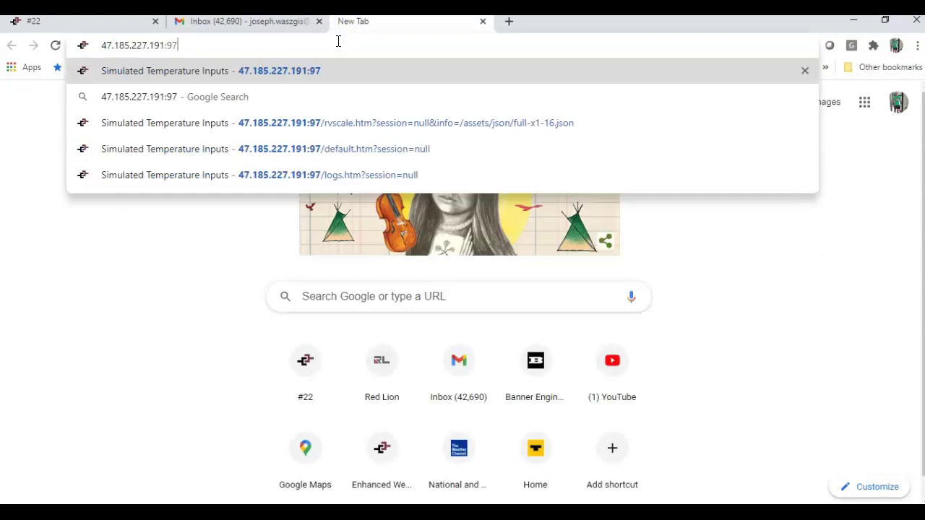
pyautogui.press('Return')
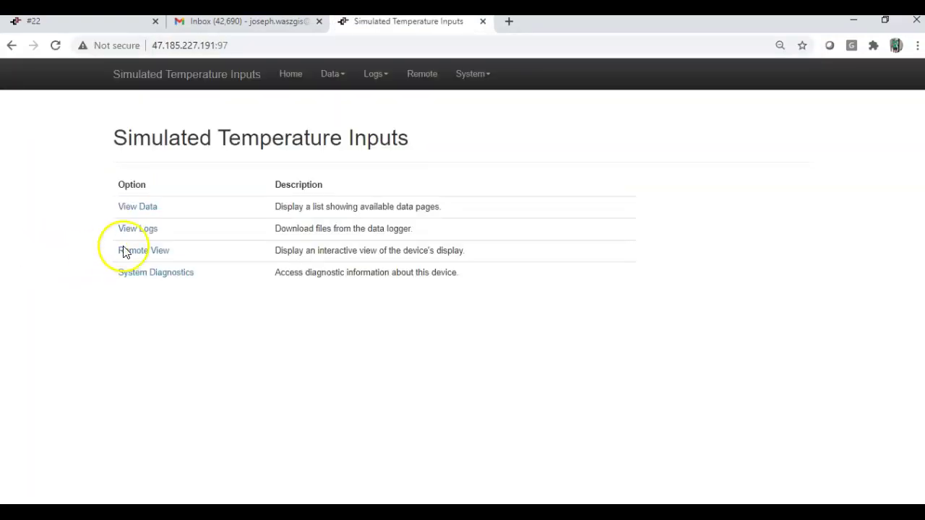
pyautogui.click(144, 252)
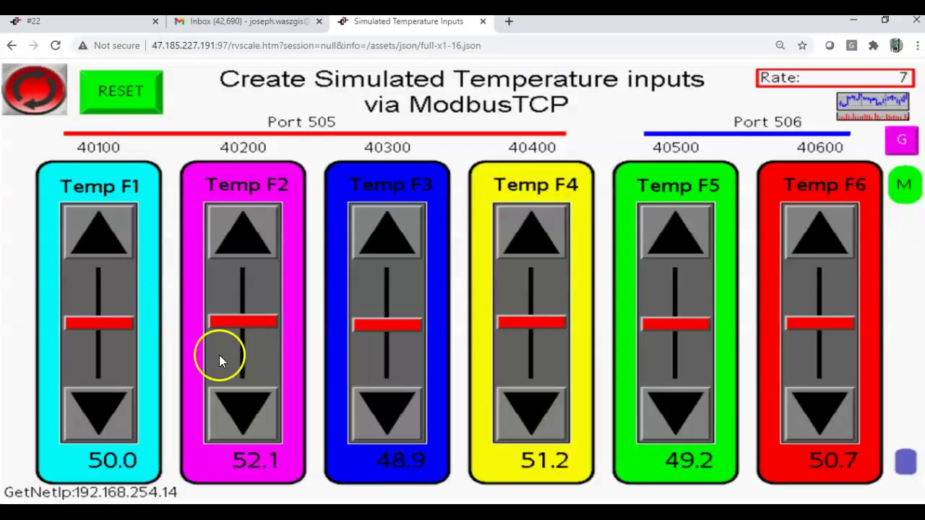
# - Move the simulator page into its own window beside the HMI #22 page
pyautogui.click(886, 20)
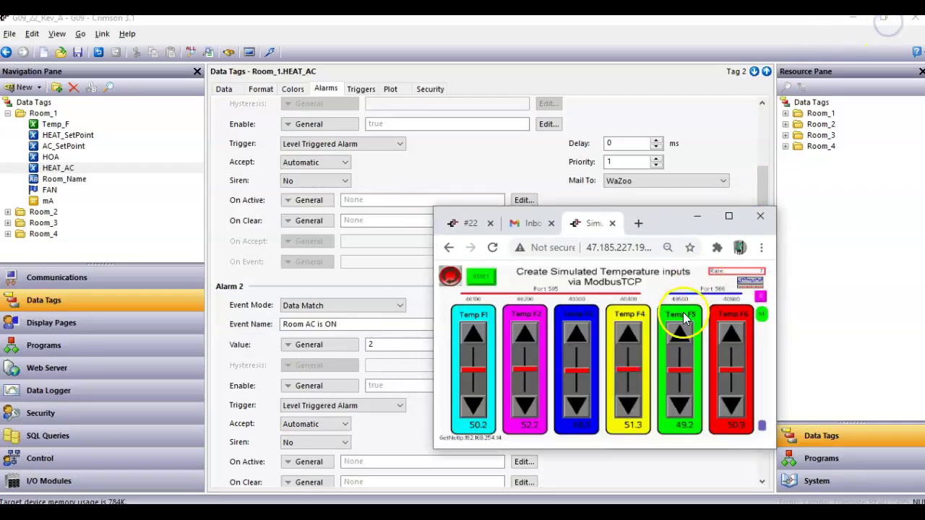
pyautogui.moveTo(639, 212); pyautogui.dragTo(821, 271)
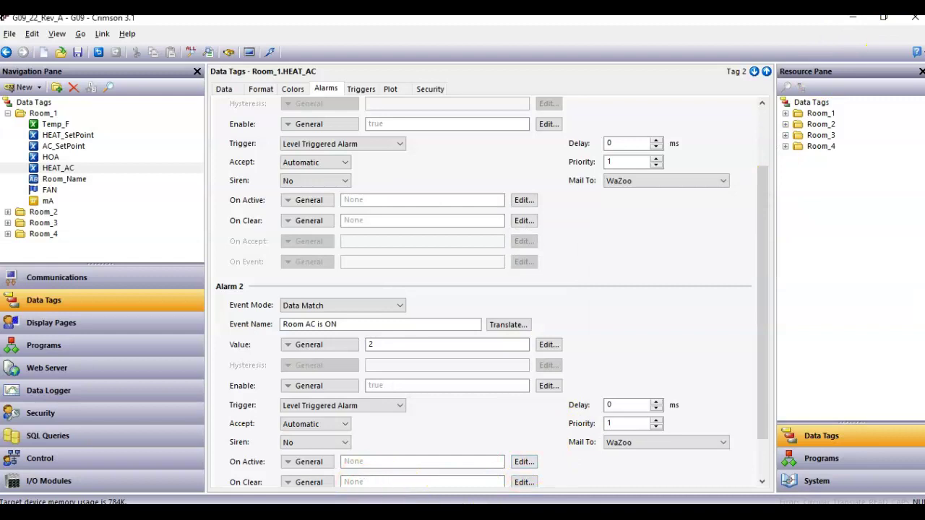
pyautogui.hotkey('alt', 'Tab')
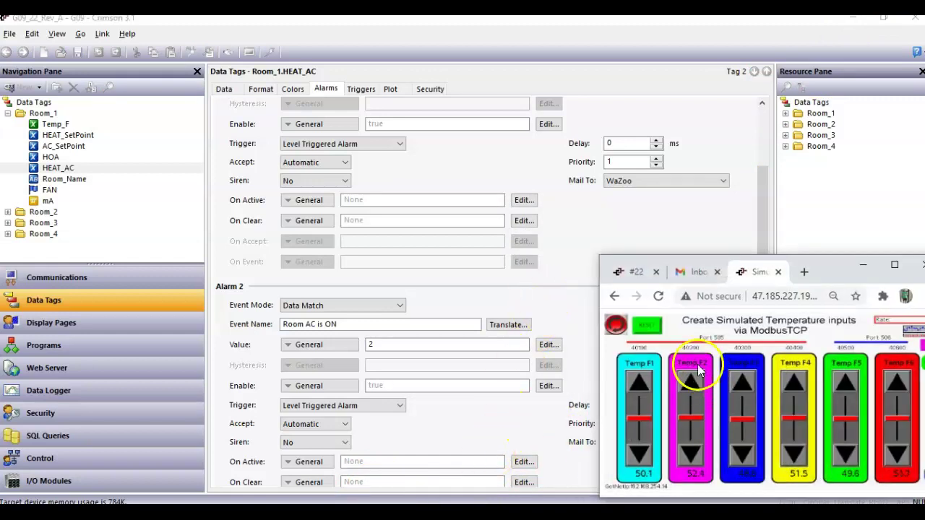
pyautogui.moveTo(762, 274); pyautogui.dragTo(826, 189)
pyautogui.click(752, 477)
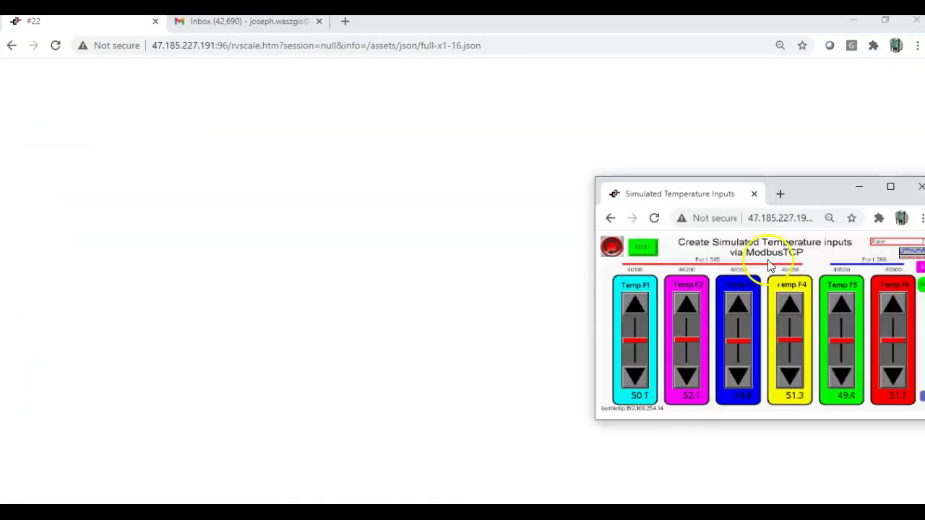
# - Start the simulation, raise Temp F1 with its slider, and switch the TV Room to HEAT
pyautogui.click(612, 247)
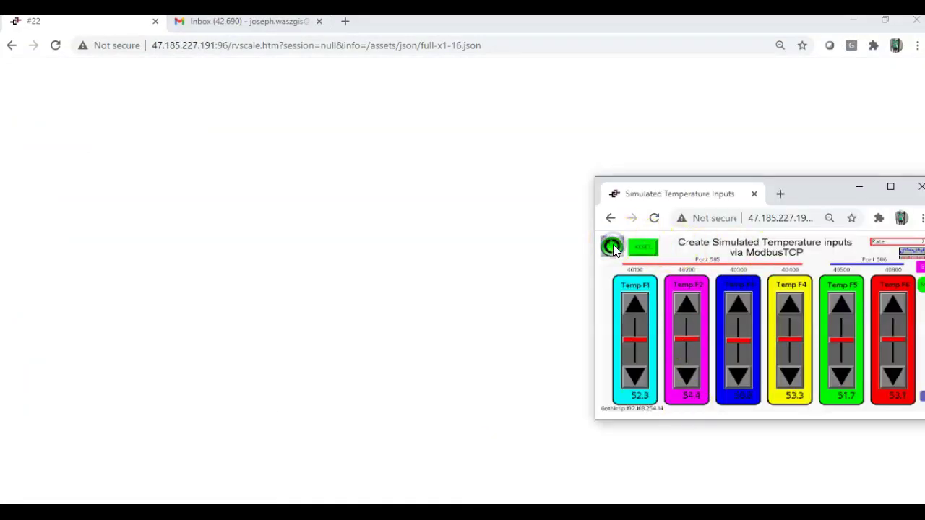
pyautogui.moveTo(638, 315); pyautogui.dragTo(636, 337)
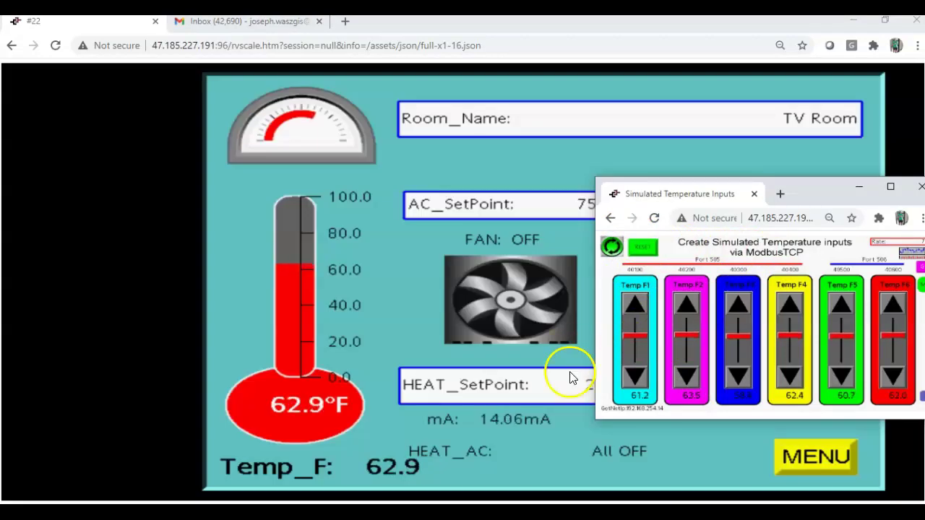
pyautogui.click(499, 167)
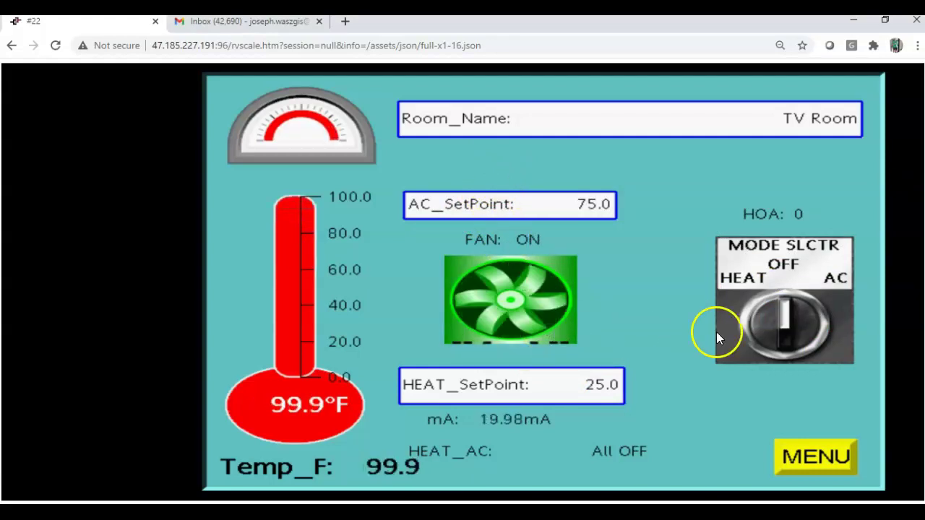
pyautogui.click(748, 321)
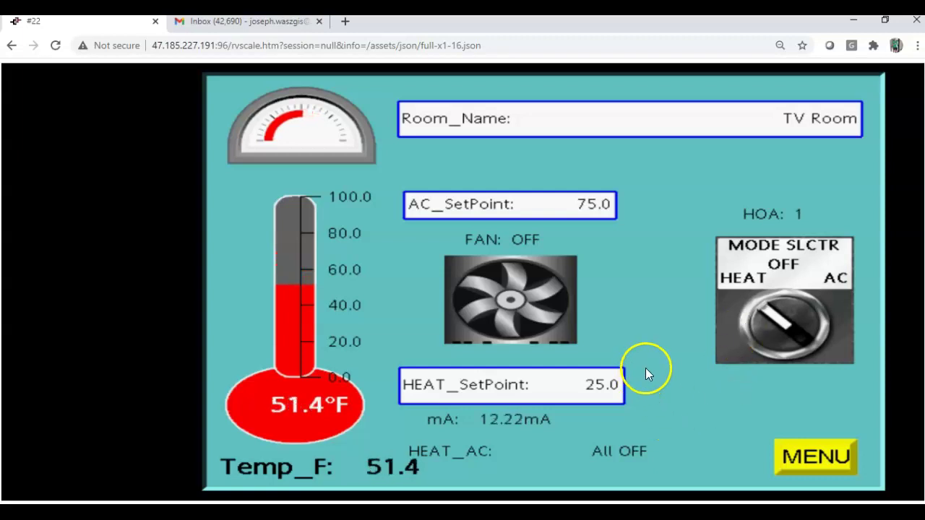
# - Refresh the Gmail inbox and open the 'HMI #22 - Room Heater is ON' email
pyautogui.click(244, 22)
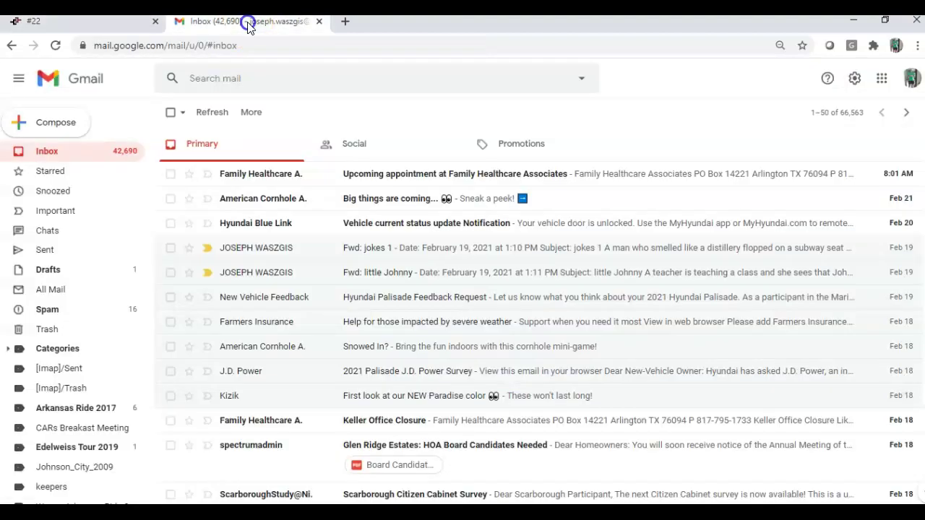
pyautogui.click(212, 114)
pyautogui.click(107, 23)
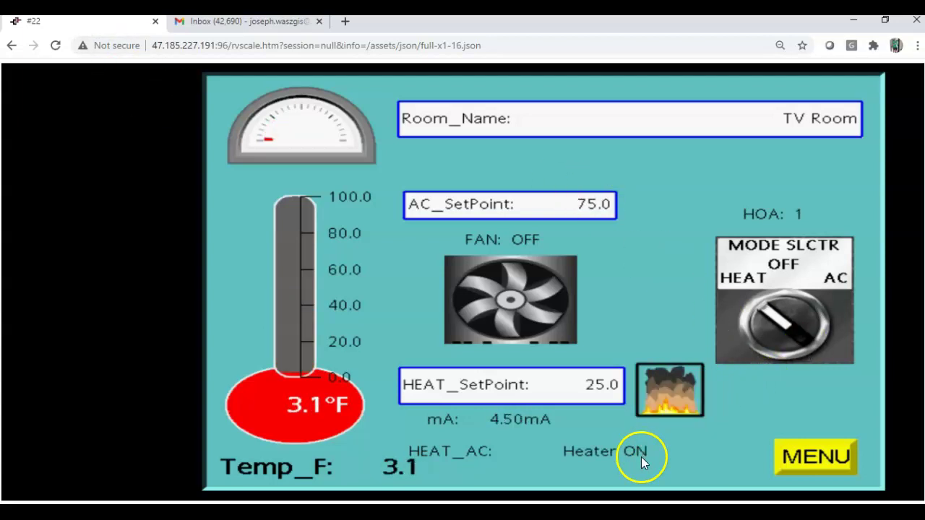
pyautogui.click(207, 24)
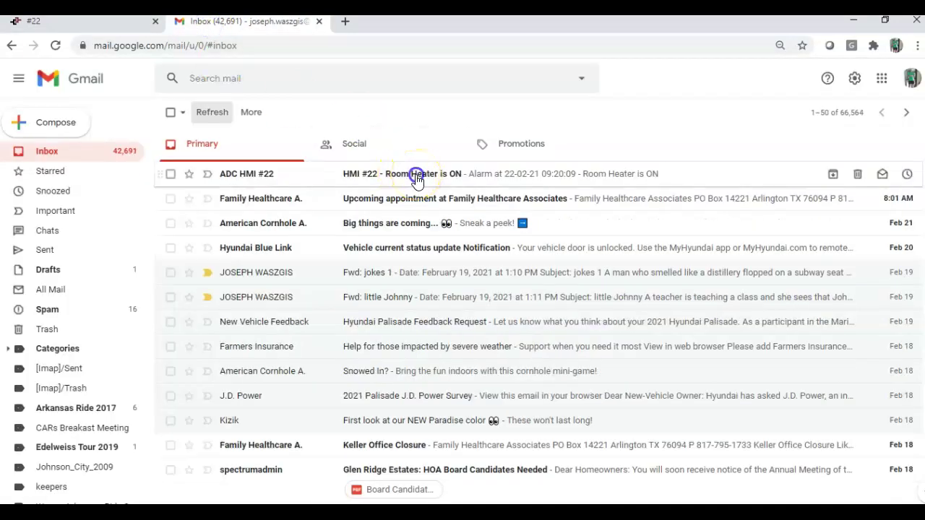
pyautogui.click(417, 180)
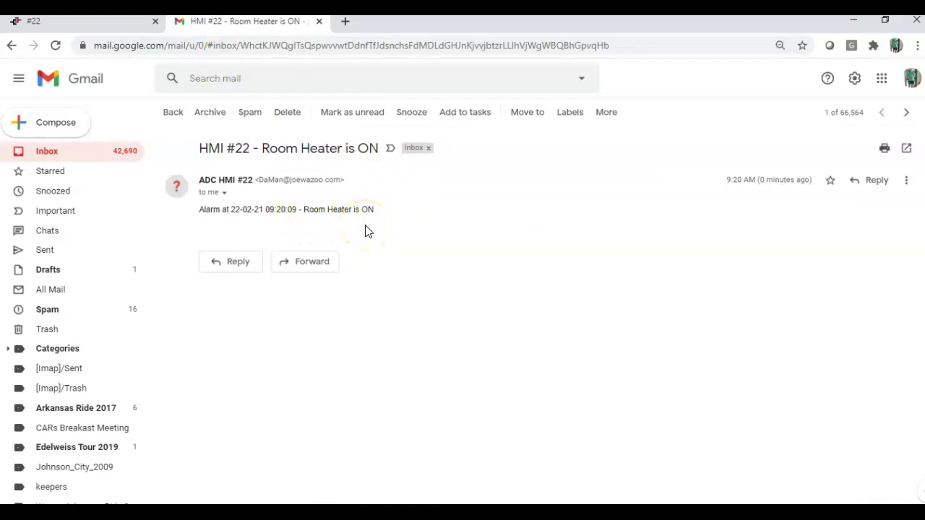
# - On the HMI #22 page, turn the room mode to OFF and then to AC
pyautogui.click(70, 29)
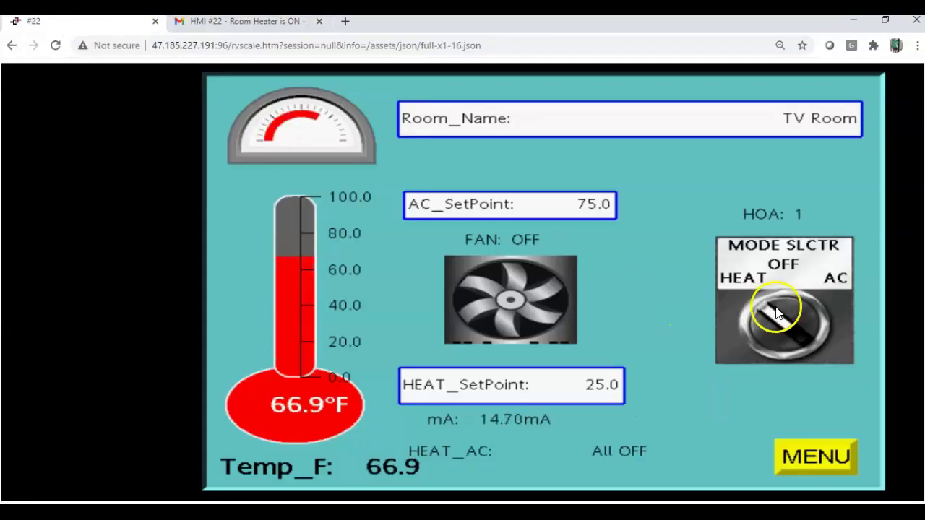
pyautogui.click(819, 311)
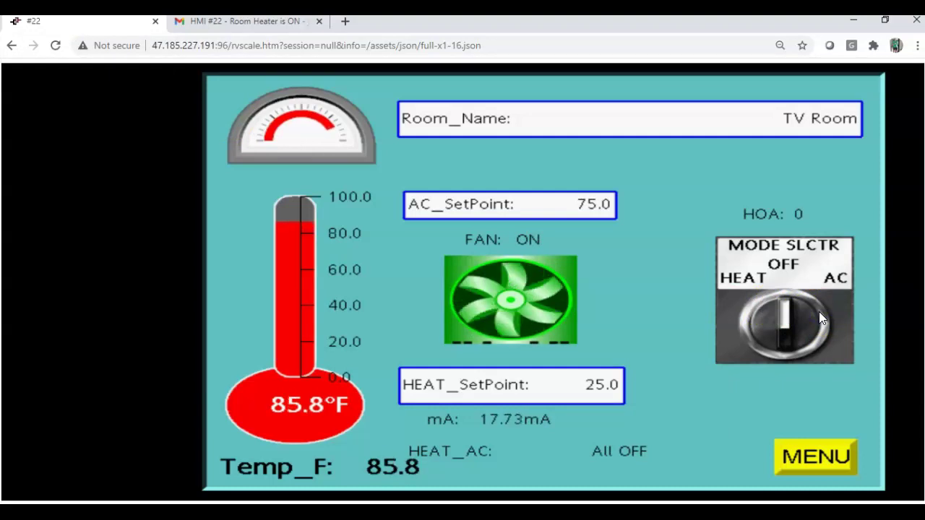
pyautogui.click(839, 312)
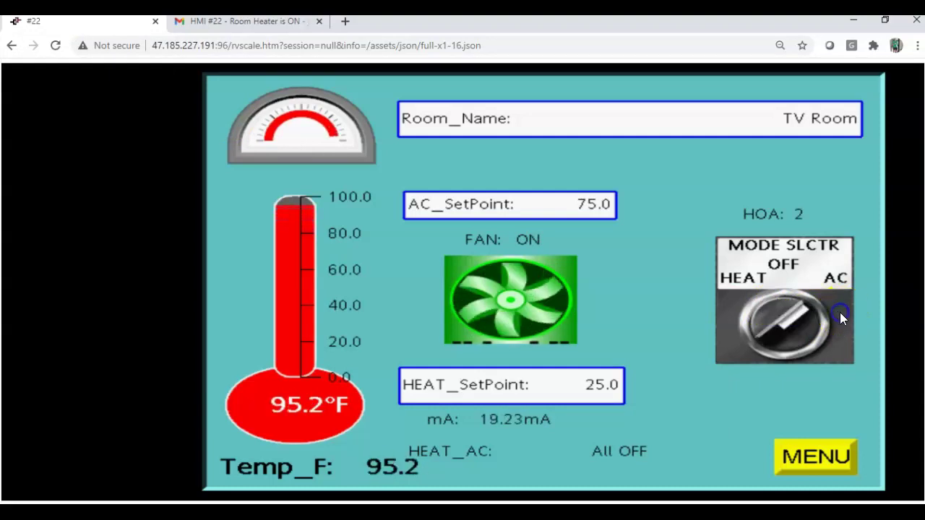
pyautogui.click(574, 220)
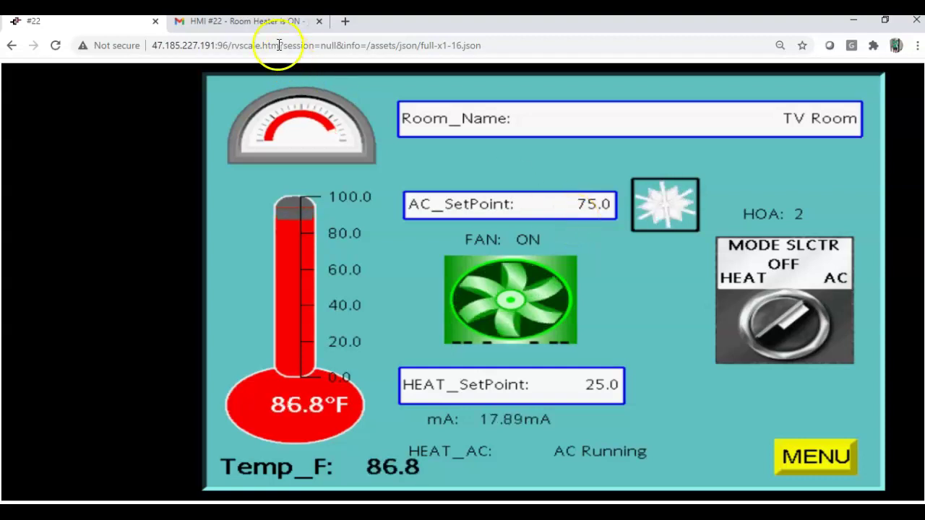
# - In the Gmail inbox, open the 'HMI #22 - Room AC is ON' email
pyautogui.click(249, 22)
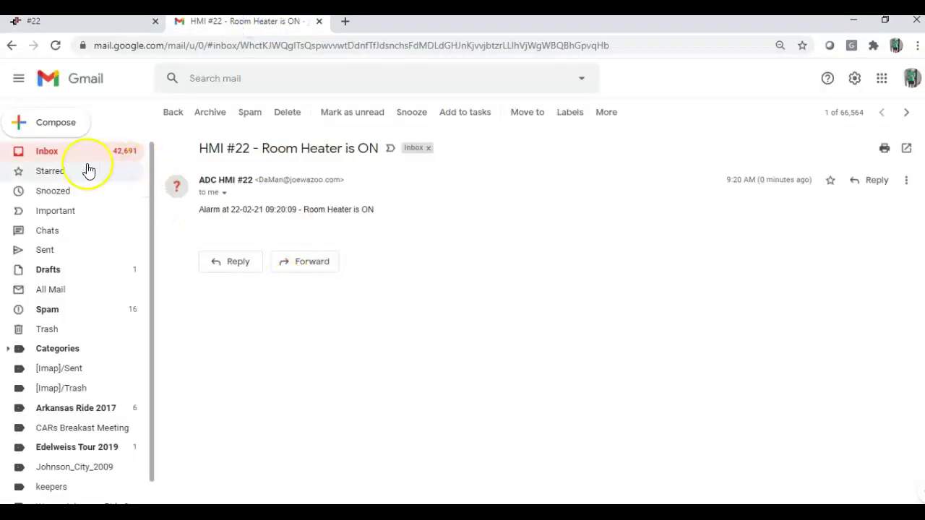
pyautogui.click(46, 151)
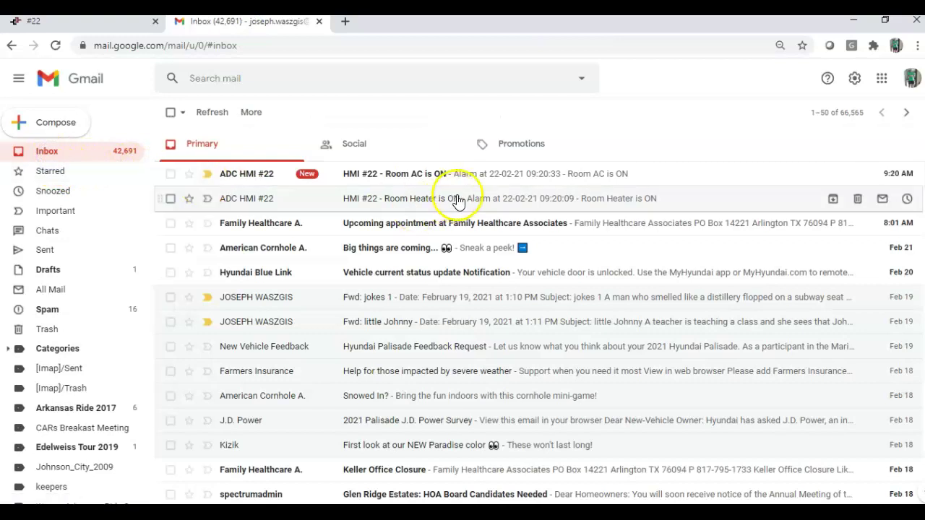
pyautogui.click(459, 175)
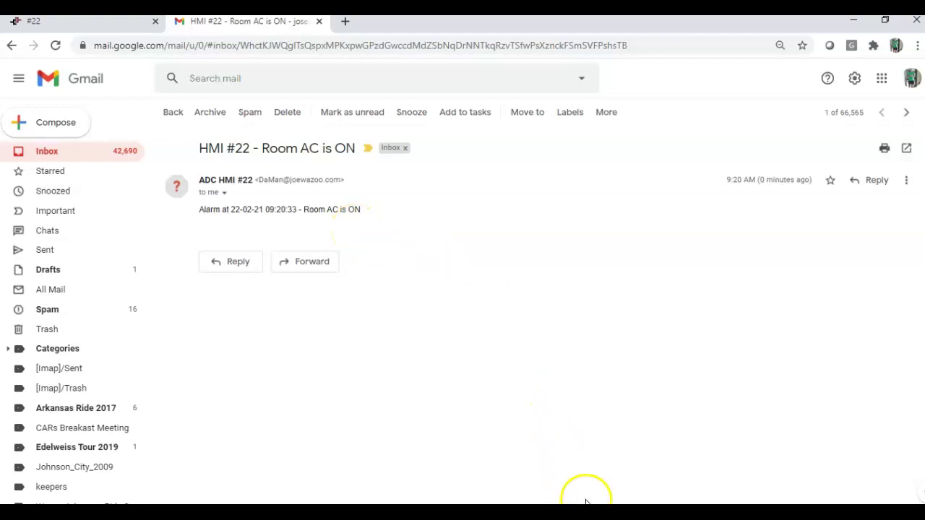
# - Scroll the Crimson HEAT_AC Alarms tab back up to Alarm 1
pyautogui.hotkey('alt', 'Tab')
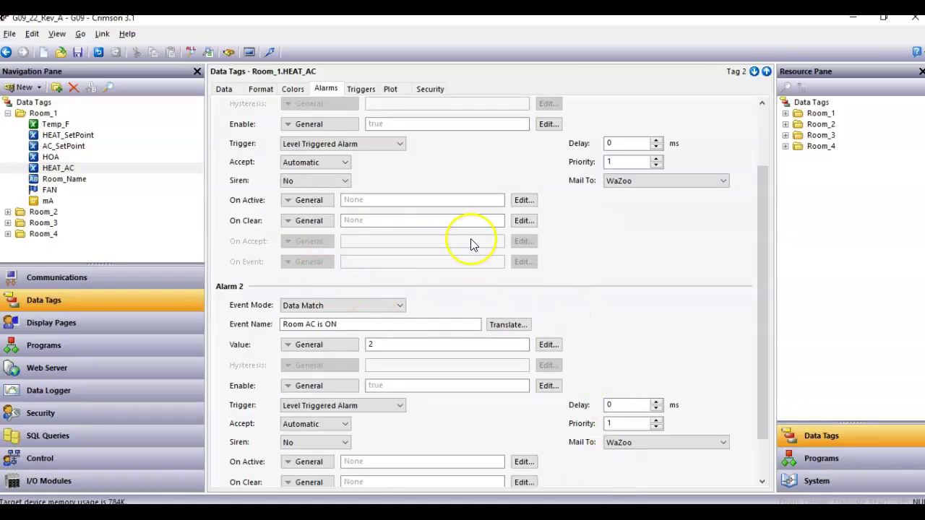
pyautogui.scroll(1, 448, 239)
pyautogui.scroll(1, 429, 229)
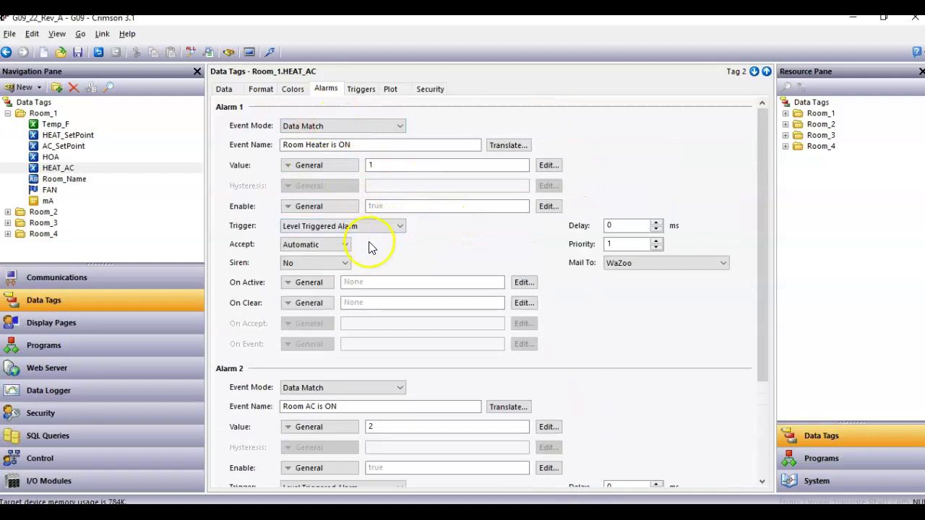
# - Turn the TV Room mode selector on the HMI #22 page to OFF
pyautogui.hotkey('alt', 'Tab')
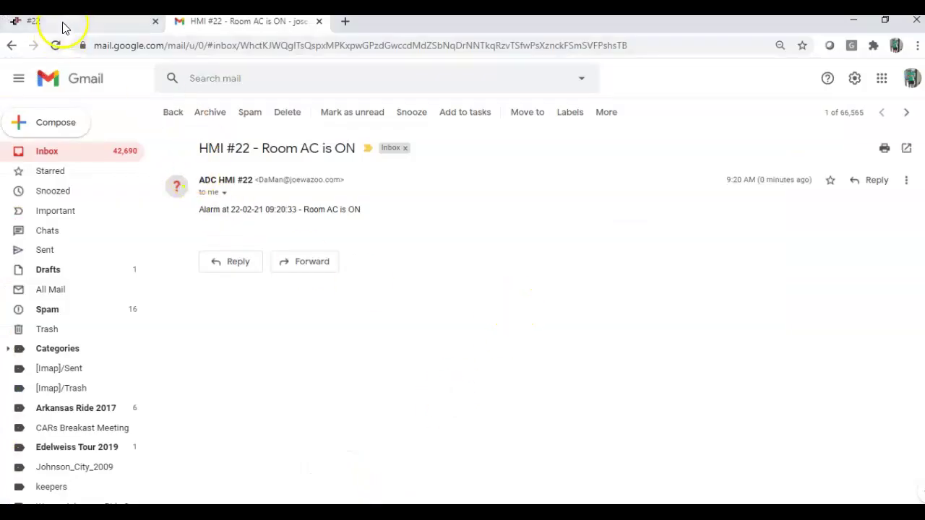
pyautogui.click(62, 22)
pyautogui.click(733, 306)
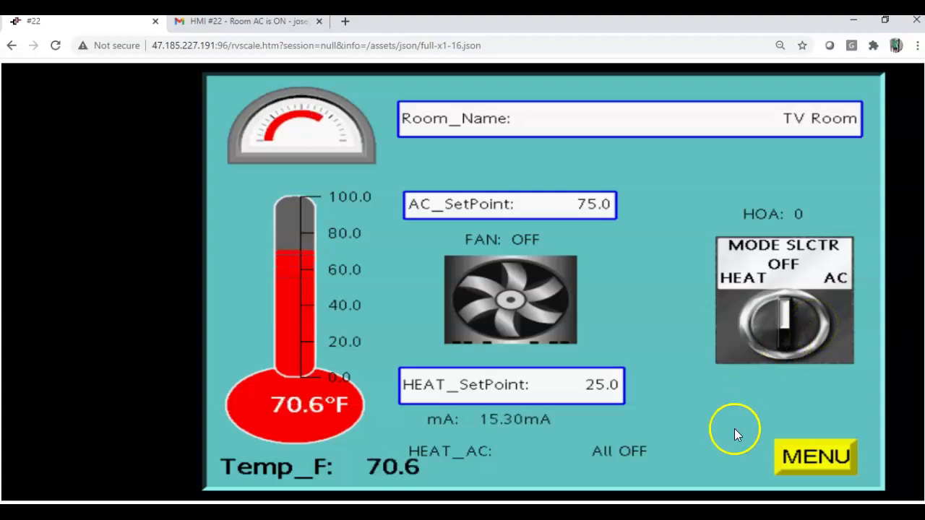
# - Stop the temperature ramp, reset the inputs to about 51 °F, and show the HMI's EMAIL/TEXT menu
pyautogui.click(417, 513)
pyautogui.click(490, 491)
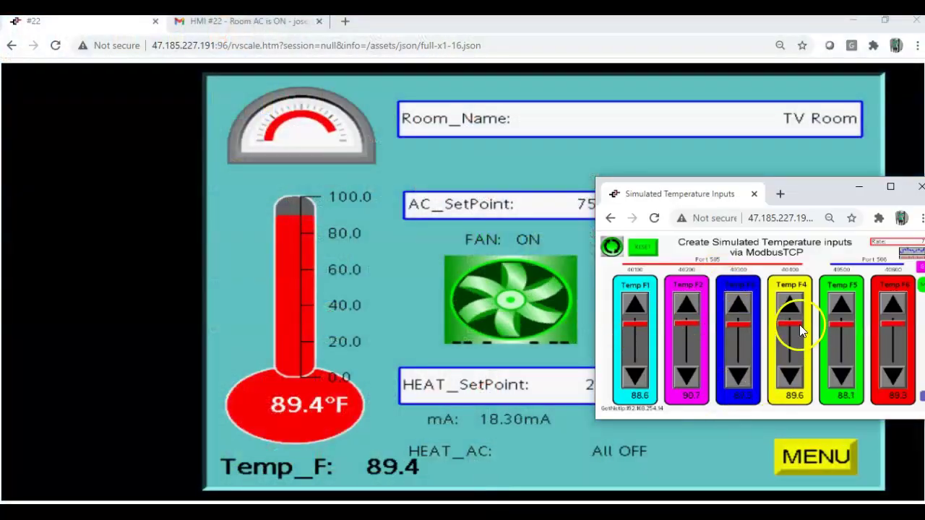
pyautogui.click(610, 247)
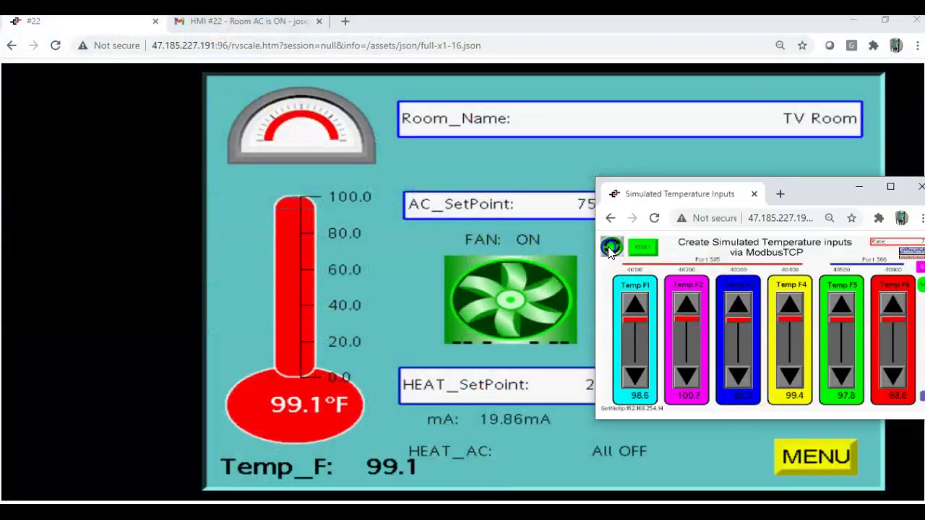
pyautogui.click(645, 248)
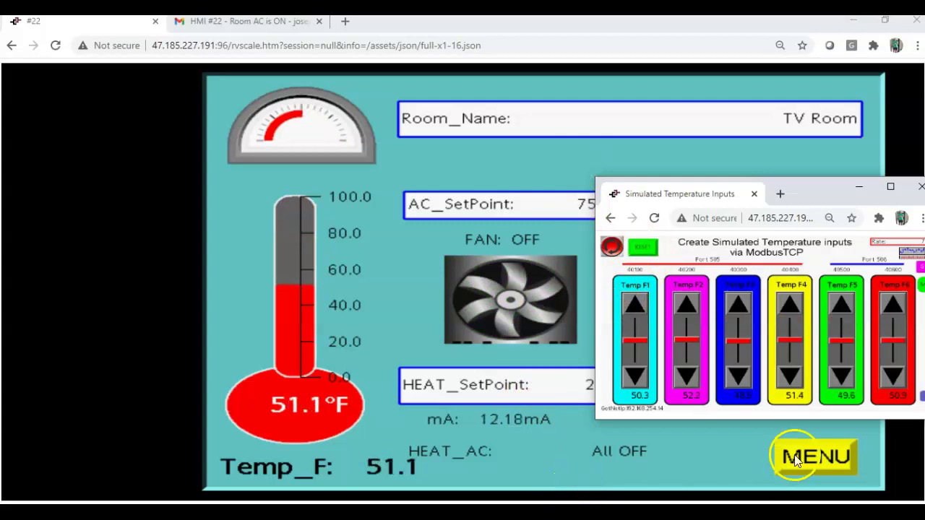
pyautogui.click(815, 461)
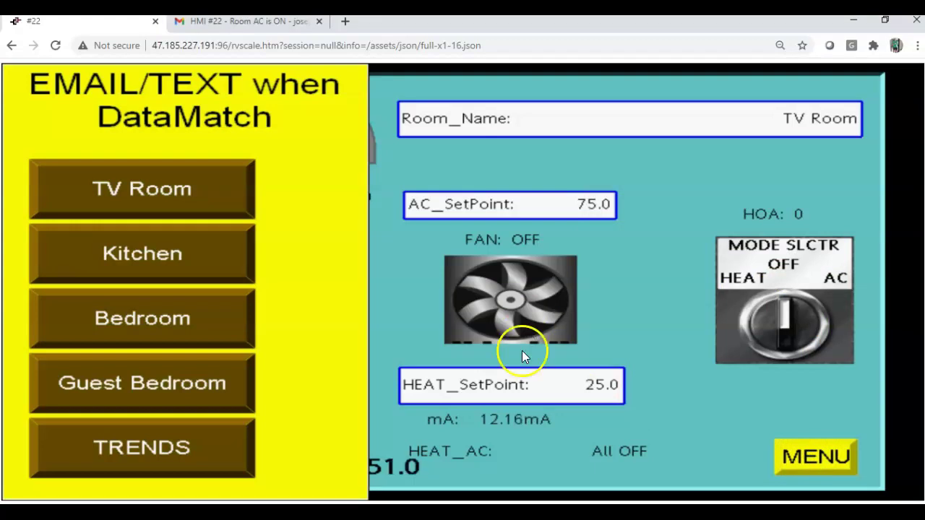
# - Review the Mail Manager SMTP settings (mail.authsmtp.com, port 2525), then bring up the AuthSMTP website
pyautogui.hotkey('alt', 'Tab')
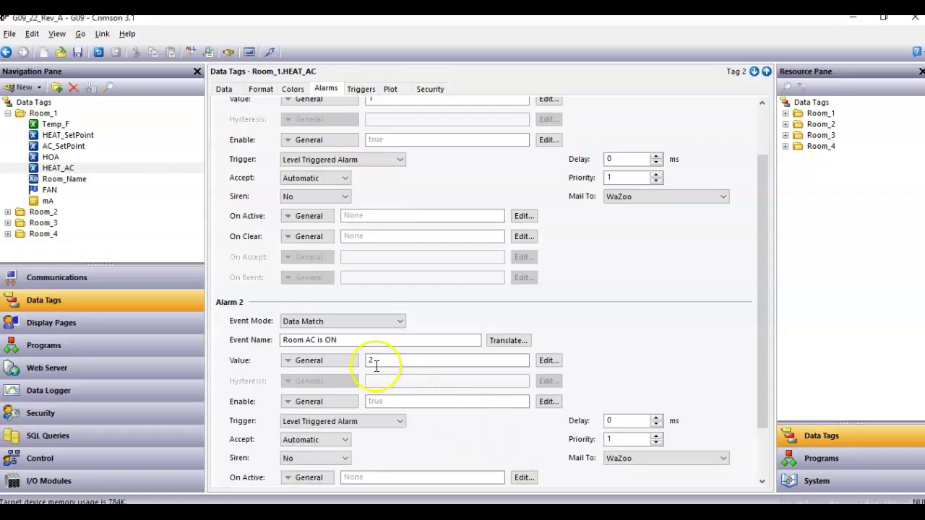
pyautogui.click(121, 284)
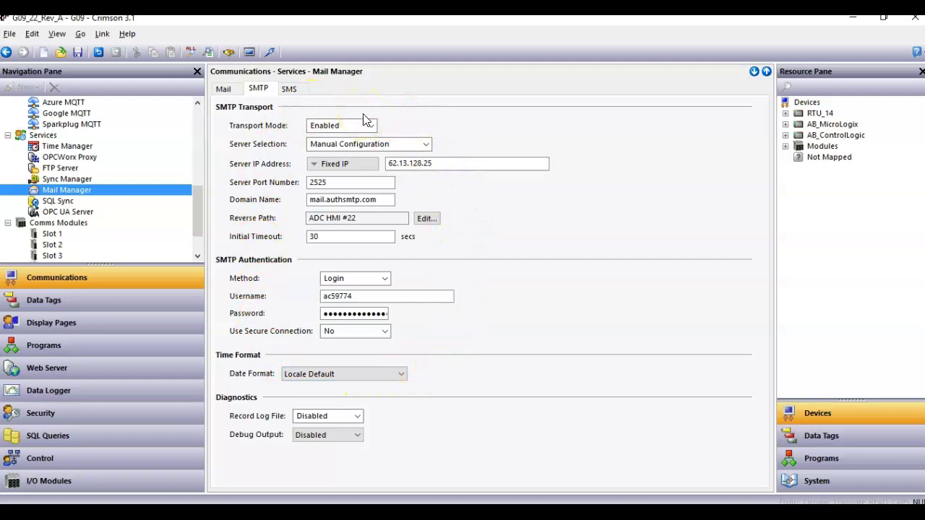
pyautogui.click(372, 292)
pyautogui.click(488, 480)
pyautogui.moveTo(418, 512)
pyautogui.click(381, 367)
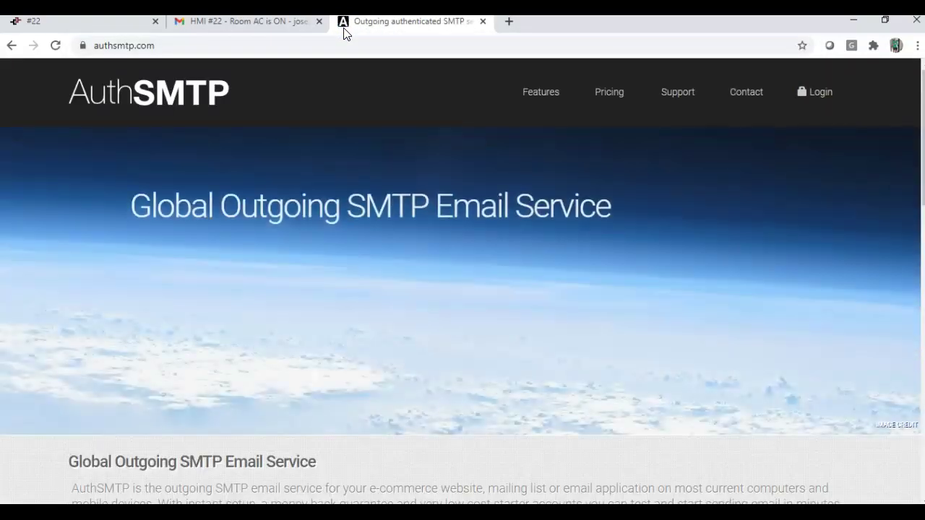
# - Go to the AuthSMTP login, pass the reCAPTCHA check, and continue to the sign-in form
pyautogui.click(820, 94)
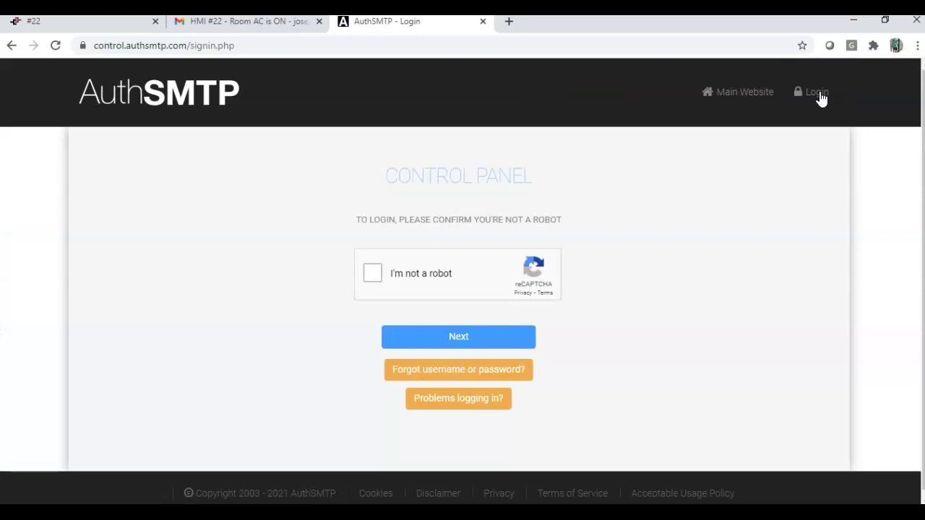
pyautogui.click(375, 278)
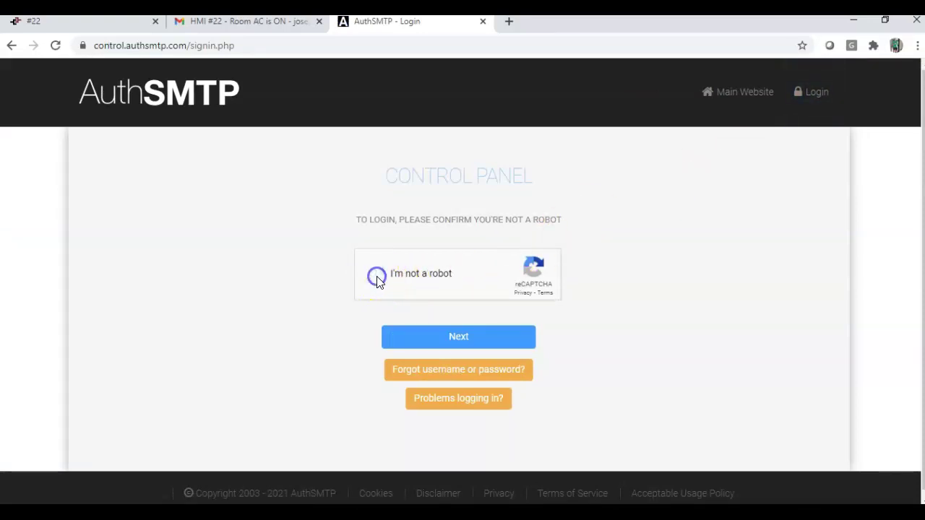
pyautogui.click(435, 345)
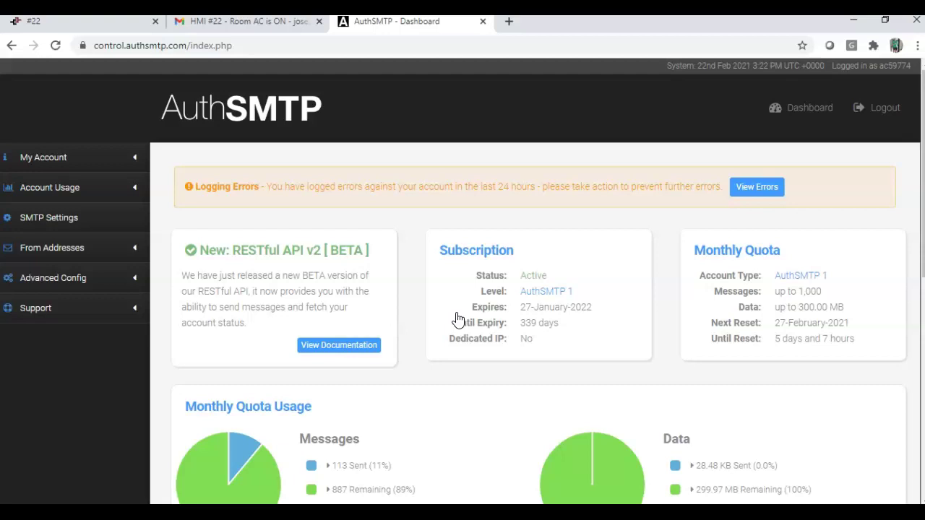
pyautogui.scroll(-2, 439, 369)
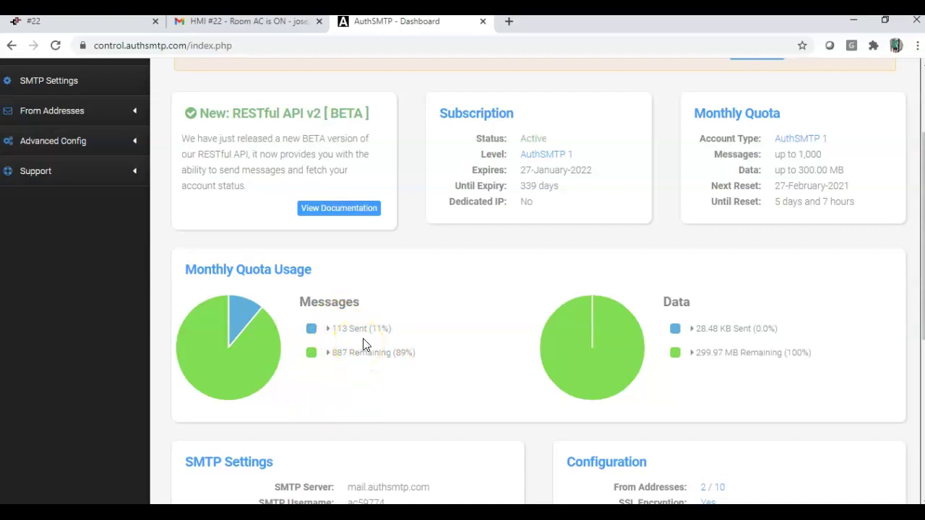
pyautogui.scroll(3, 363, 343)
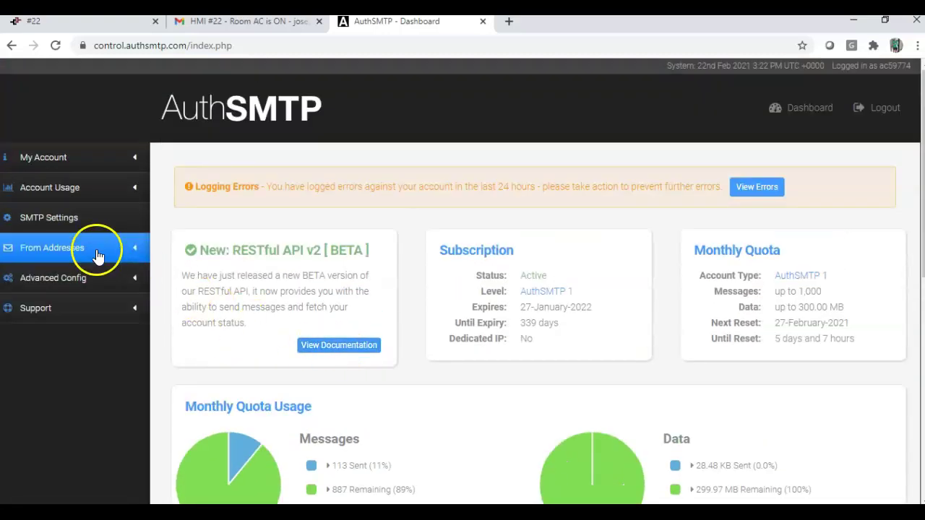
pyautogui.click(85, 196)
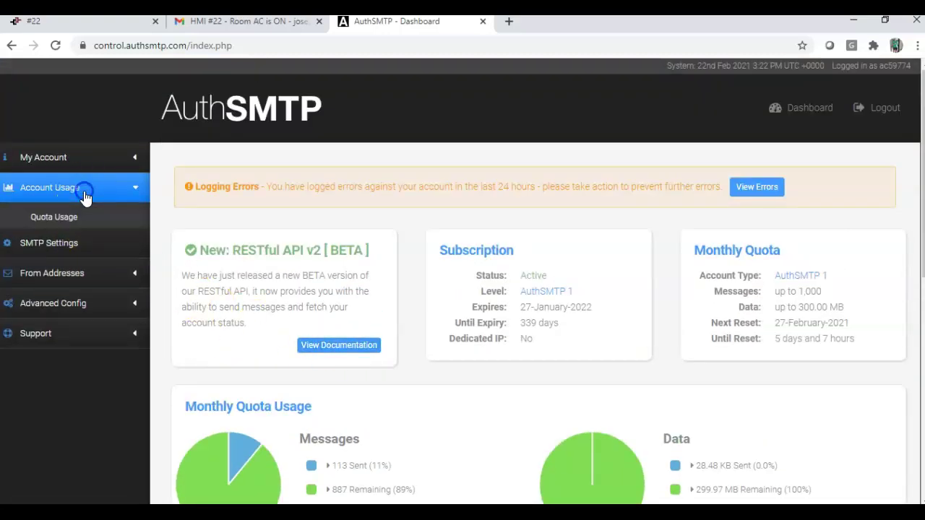
pyautogui.click(72, 307)
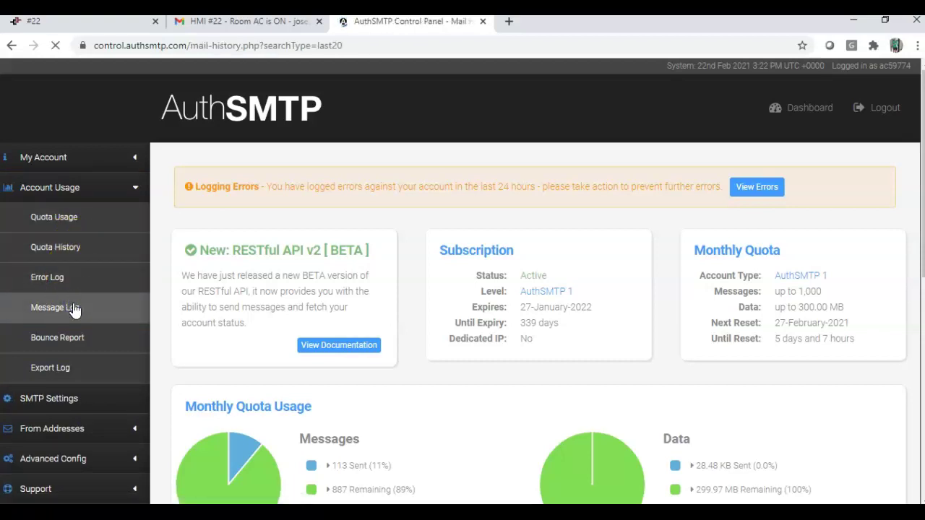
pyautogui.scroll(-3, 337, 320)
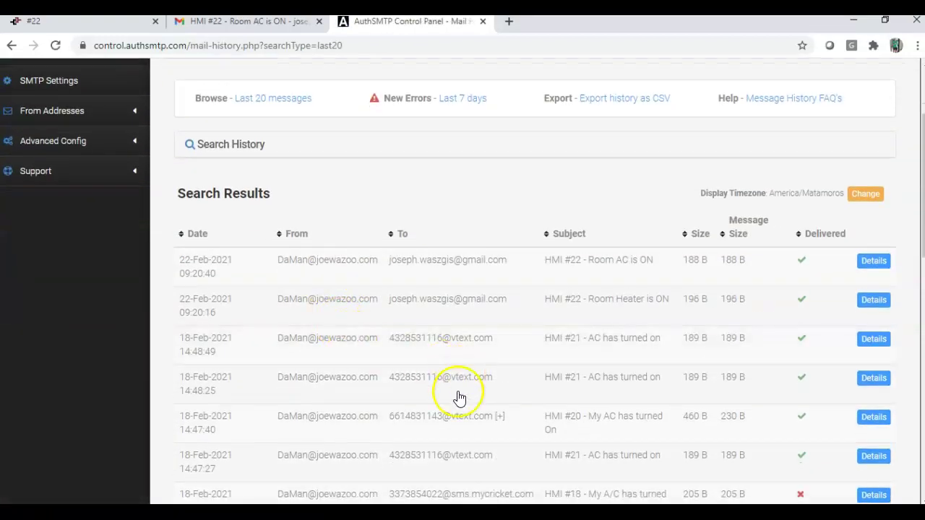
pyautogui.scroll(-1, 502, 382)
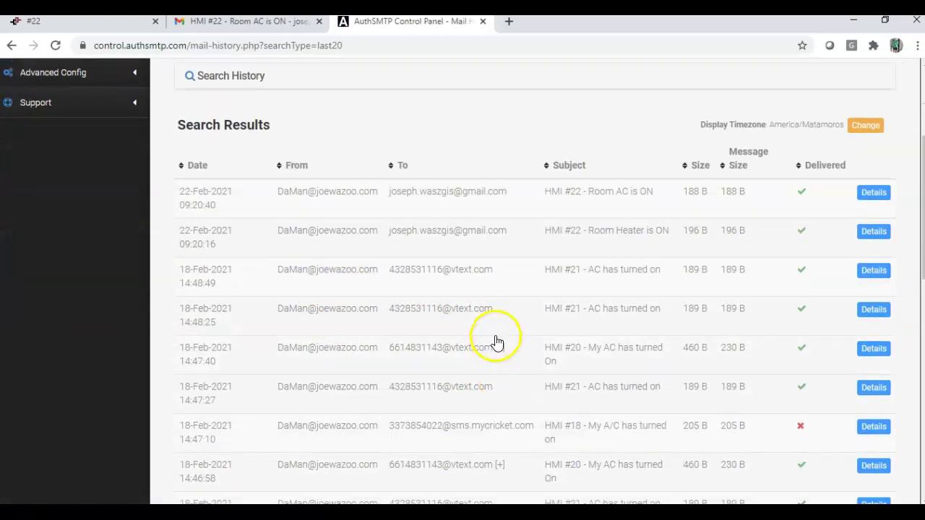
pyautogui.scroll(-1, 498, 341)
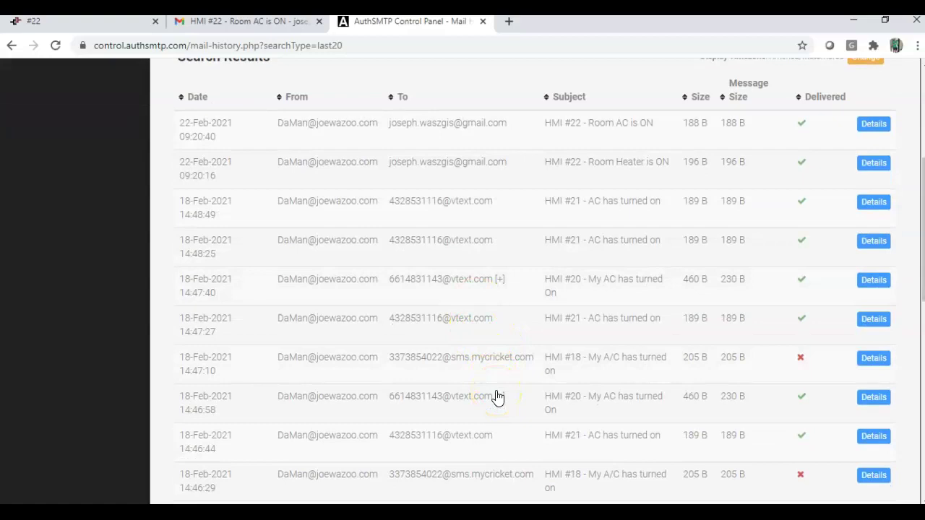
pyautogui.scroll(-2, 495, 397)
pyautogui.scroll(-2, 484, 382)
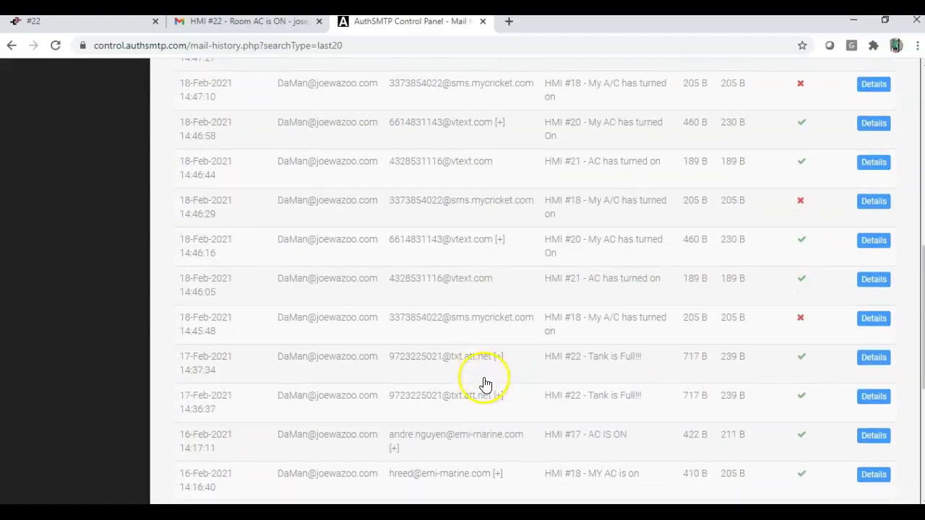
pyautogui.scroll(8, 483, 381)
pyautogui.click(74, 165)
pyautogui.click(219, 107)
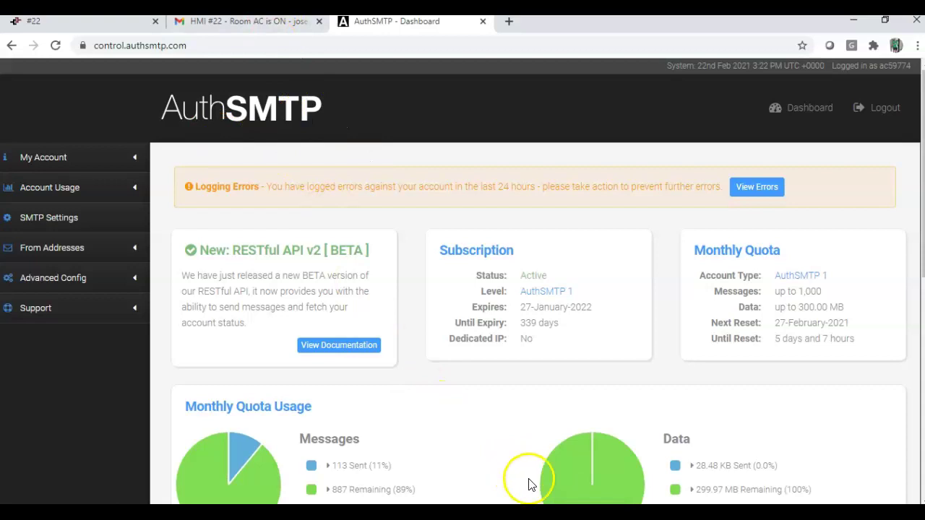
# - Bring Crimson 3.1 back to the front and show the Menu display page
pyautogui.moveTo(584, 513)
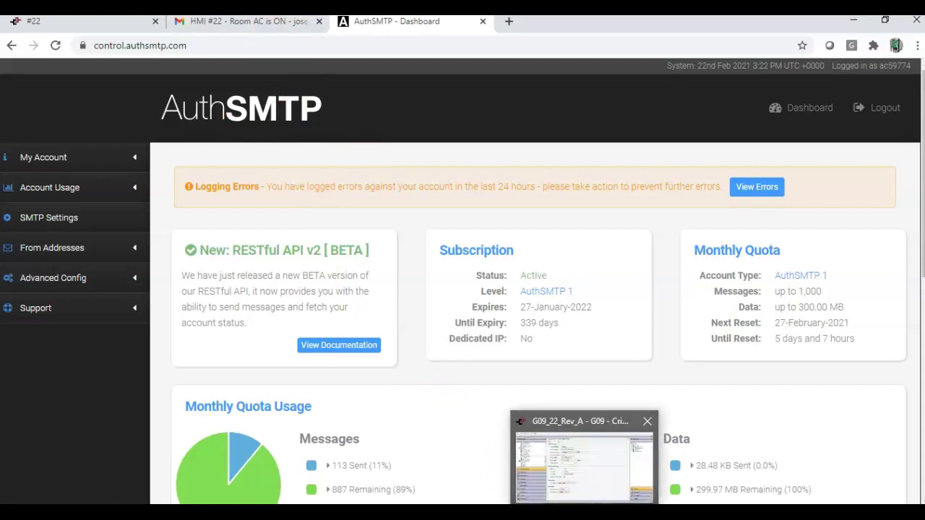
pyautogui.click(584, 513)
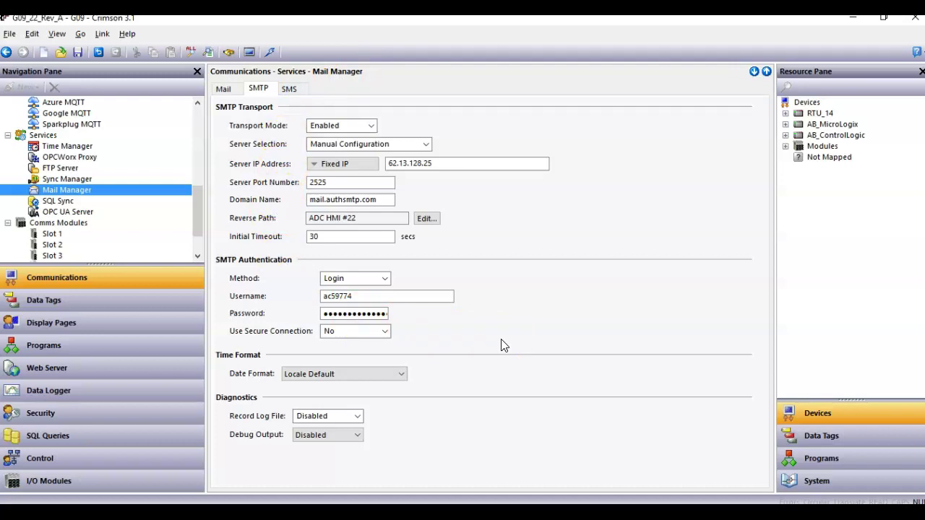
pyautogui.click(106, 325)
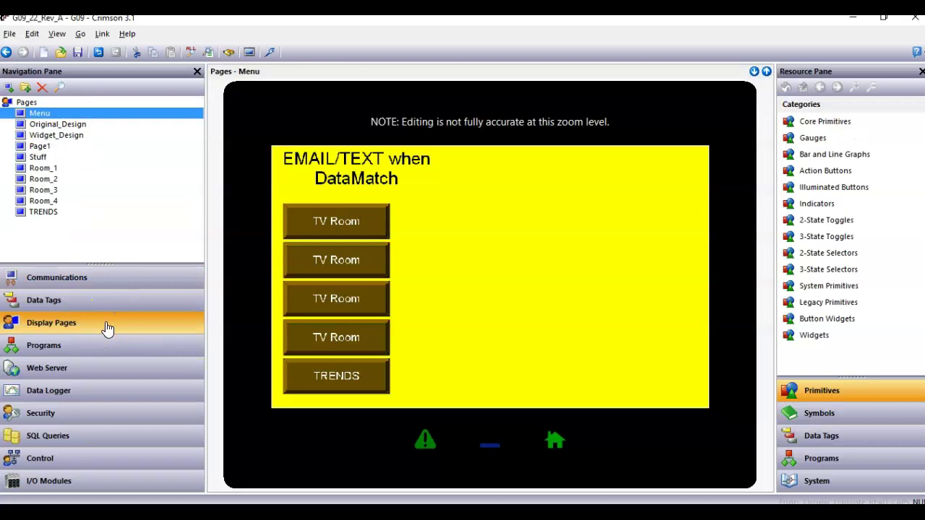